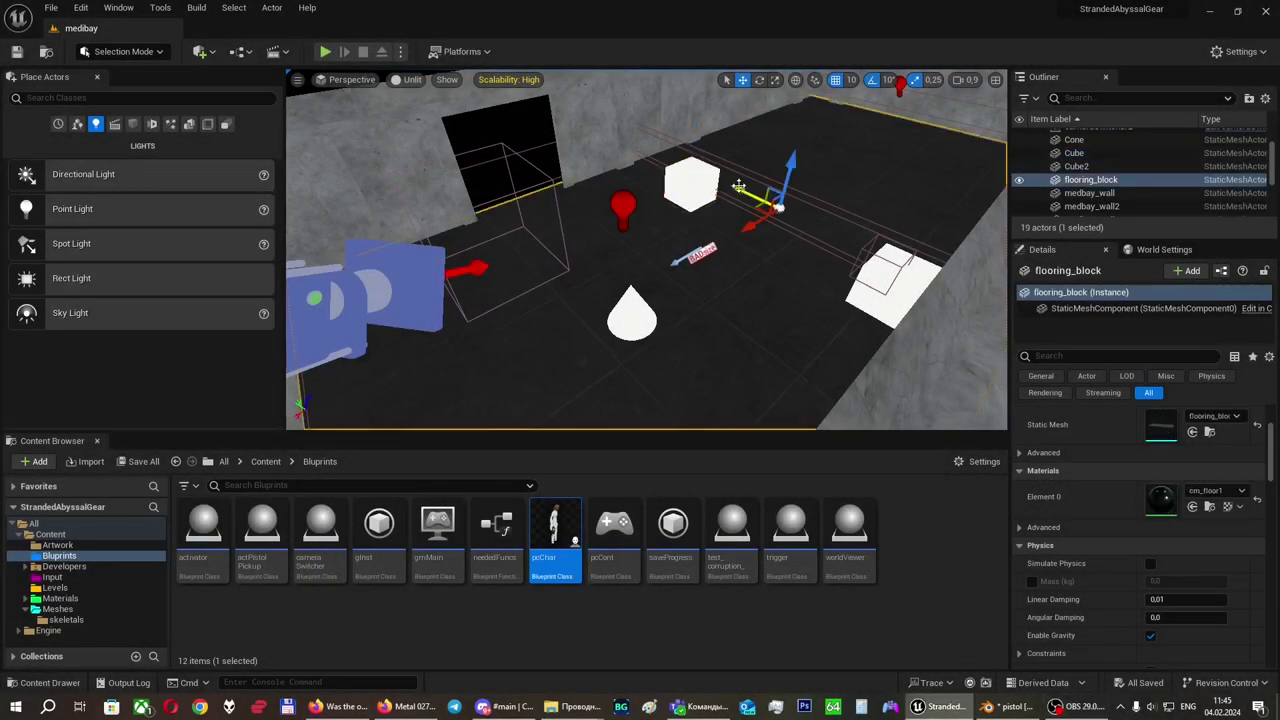
Step: Play the medibay level in the viewport, walk the character to the pistol pickup beside the white cube and collect it
{"action": "right_click_drag", "start_coordinate": [765, 223], "coordinate": [708, 150]}
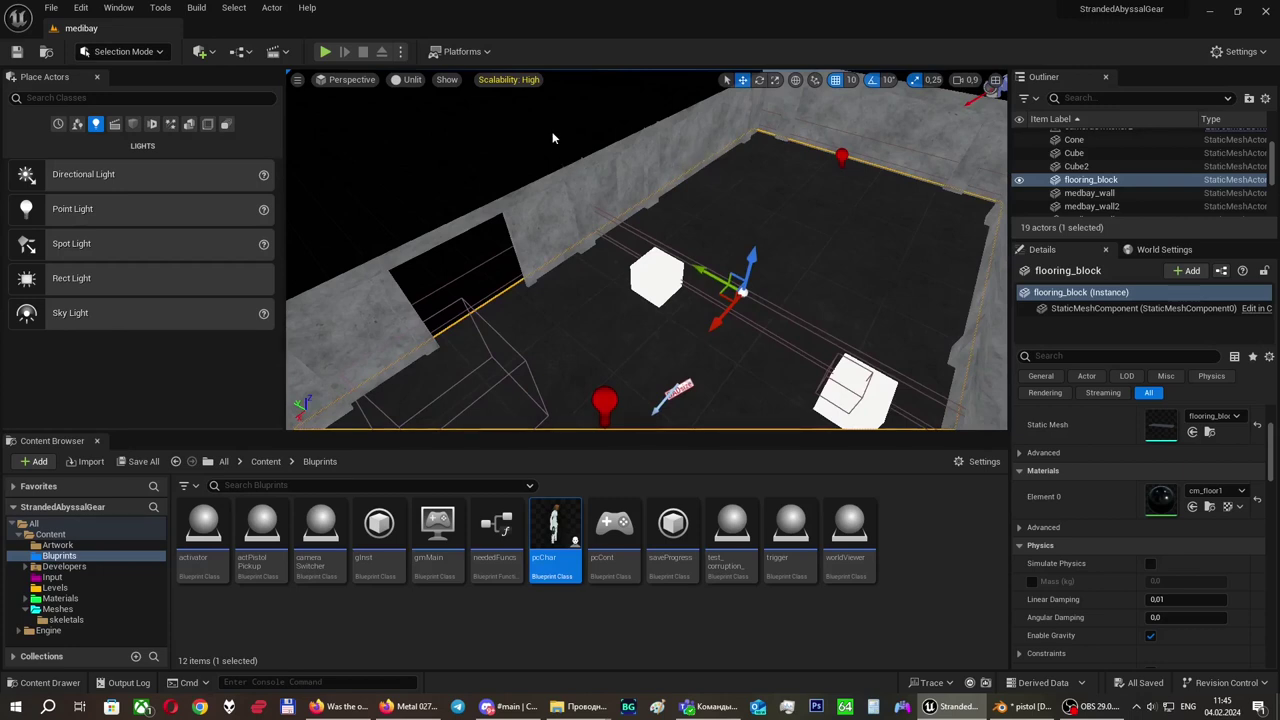
{"action": "right_click_drag", "start_coordinate": [556, 146], "coordinate": [604, 200]}
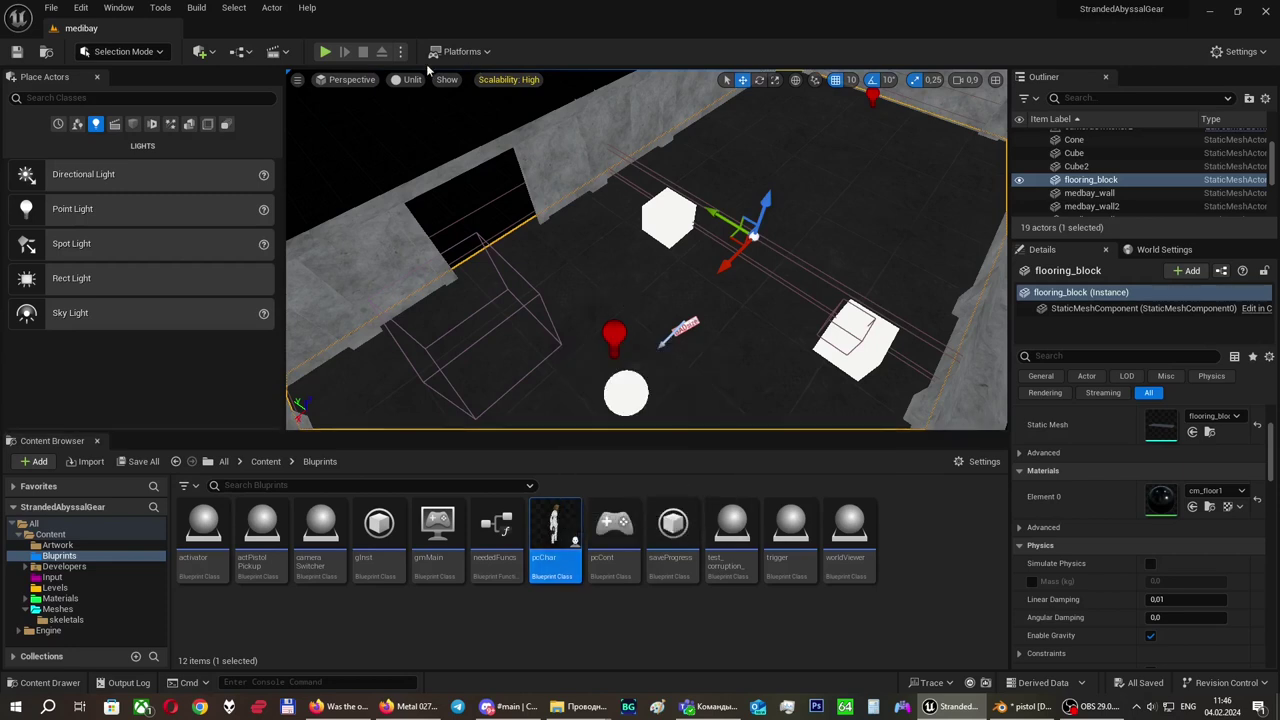
{"action": "left_click", "coordinate": [326, 52]}
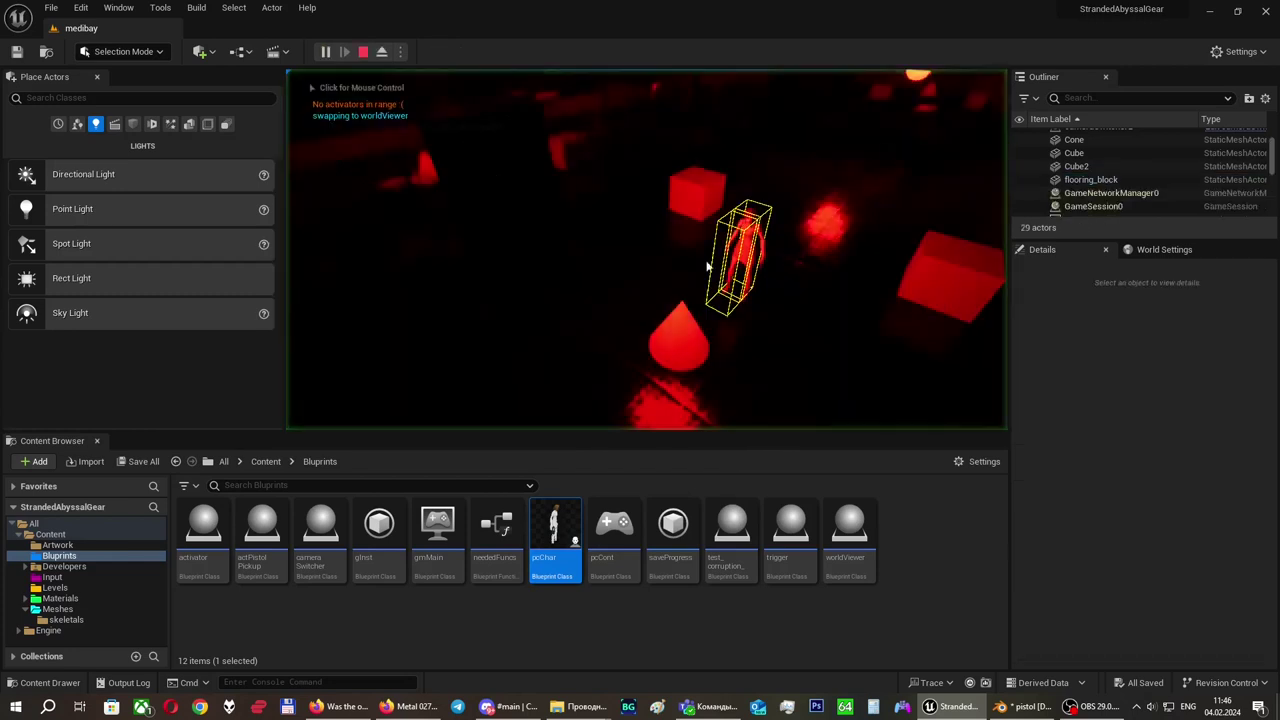
{"action": "key", "text": "w"}
{"action": "key", "text": "d"}
{"action": "key", "text": "a"}
{"action": "key", "text": "w"}
{"action": "key", "text": "a"}
{"action": "key", "text": "d"}
{"action": "key", "text": "a"}
{"action": "key", "text": "d"}
{"action": "key", "text": "d"}
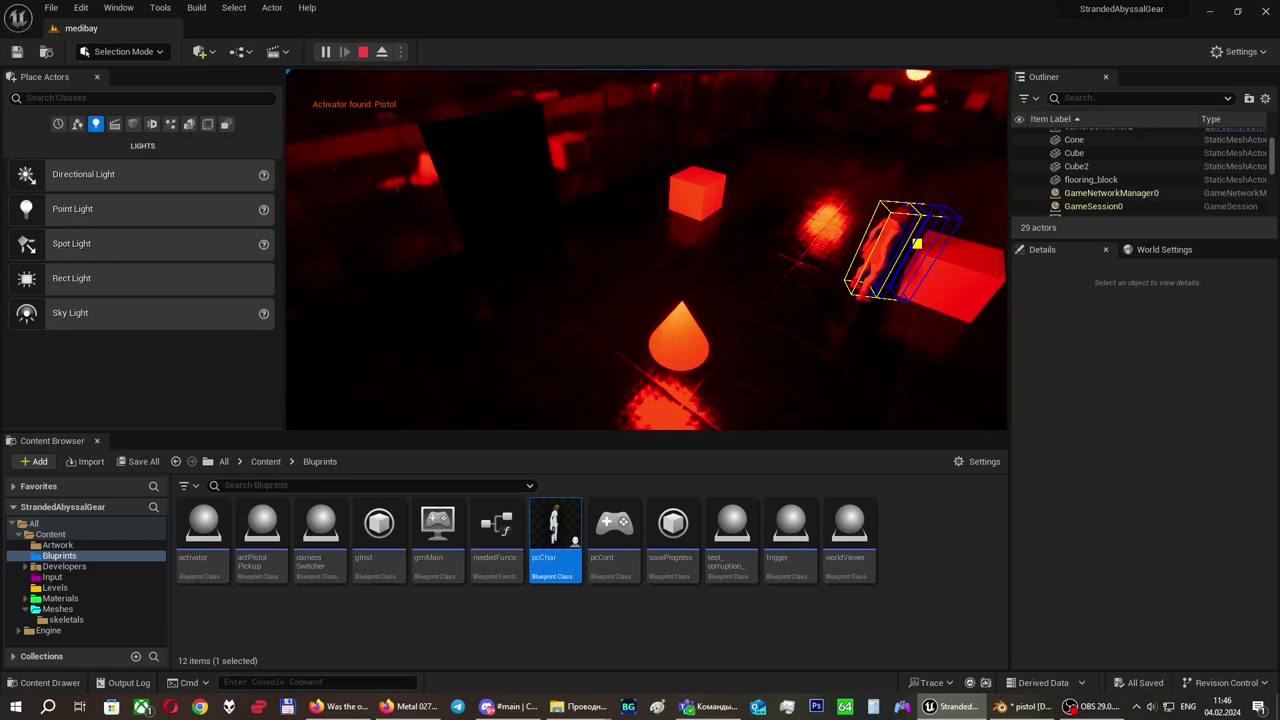
{"action": "key", "text": "e"}
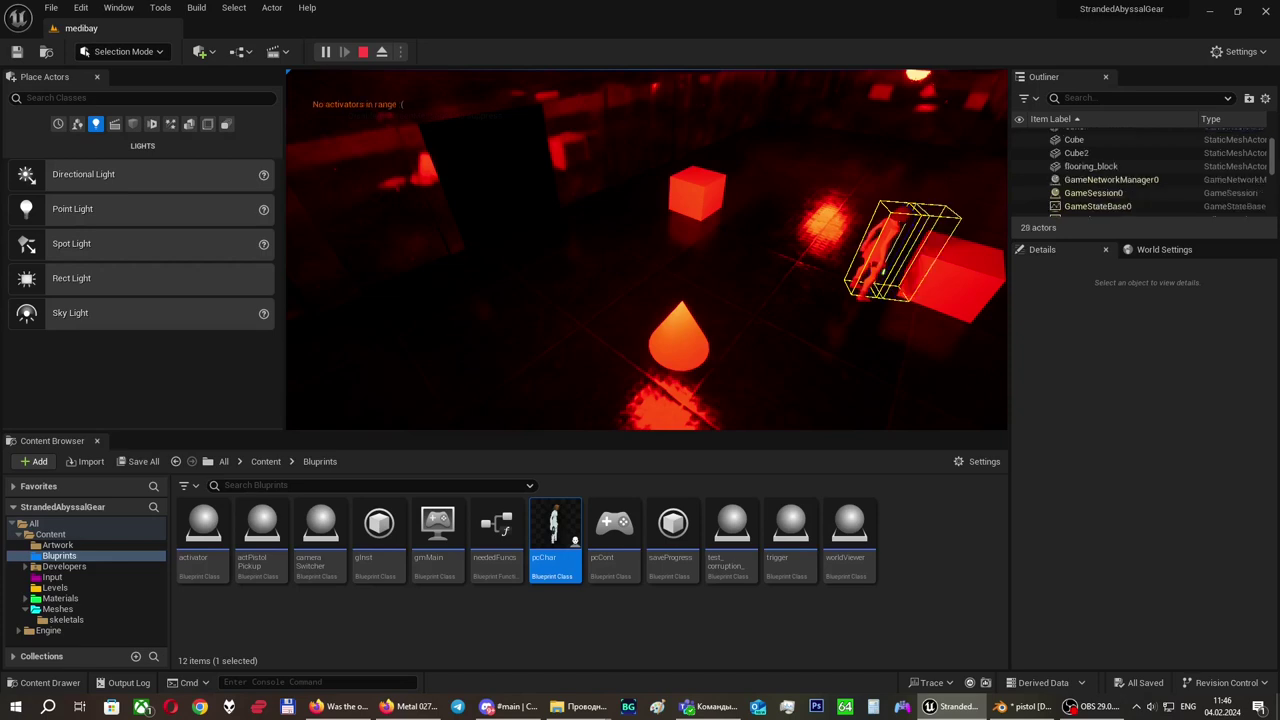
Step: Walk the character away from the pickup spot and through the room, with the play view in full screen
{"action": "key", "text": "a"}
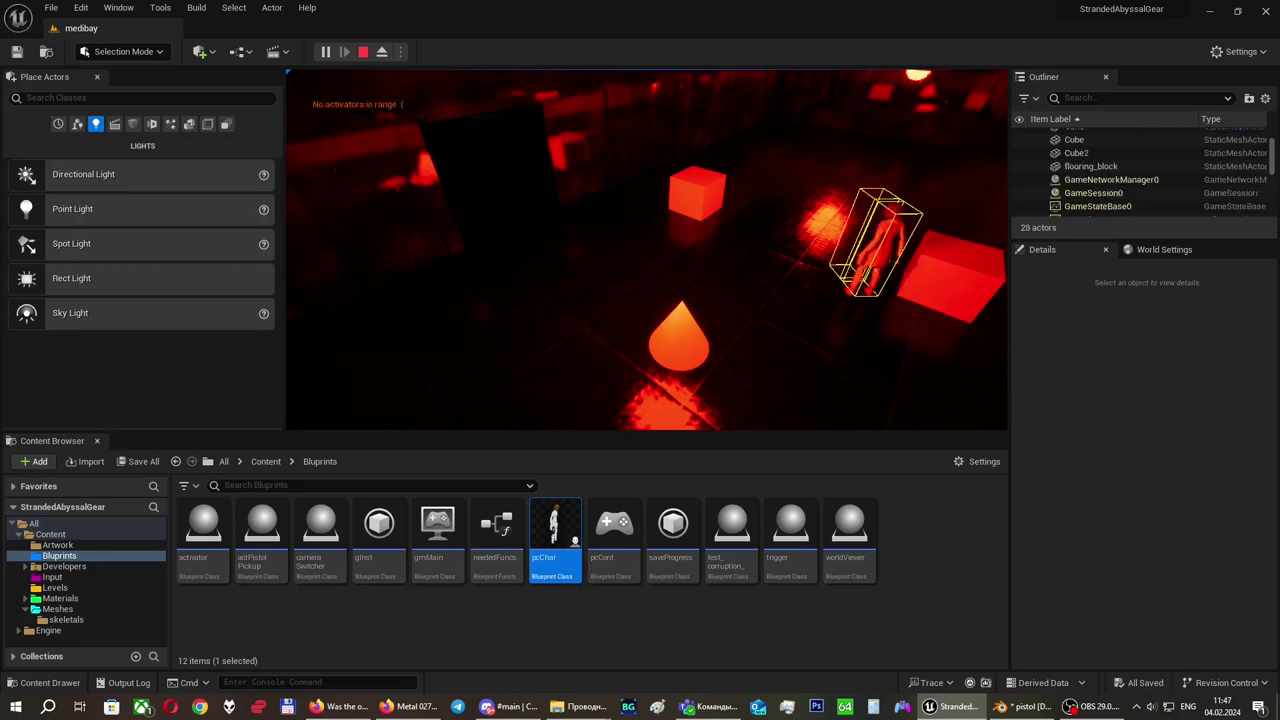
{"action": "key", "text": "w"}
{"action": "key", "text": "s"}
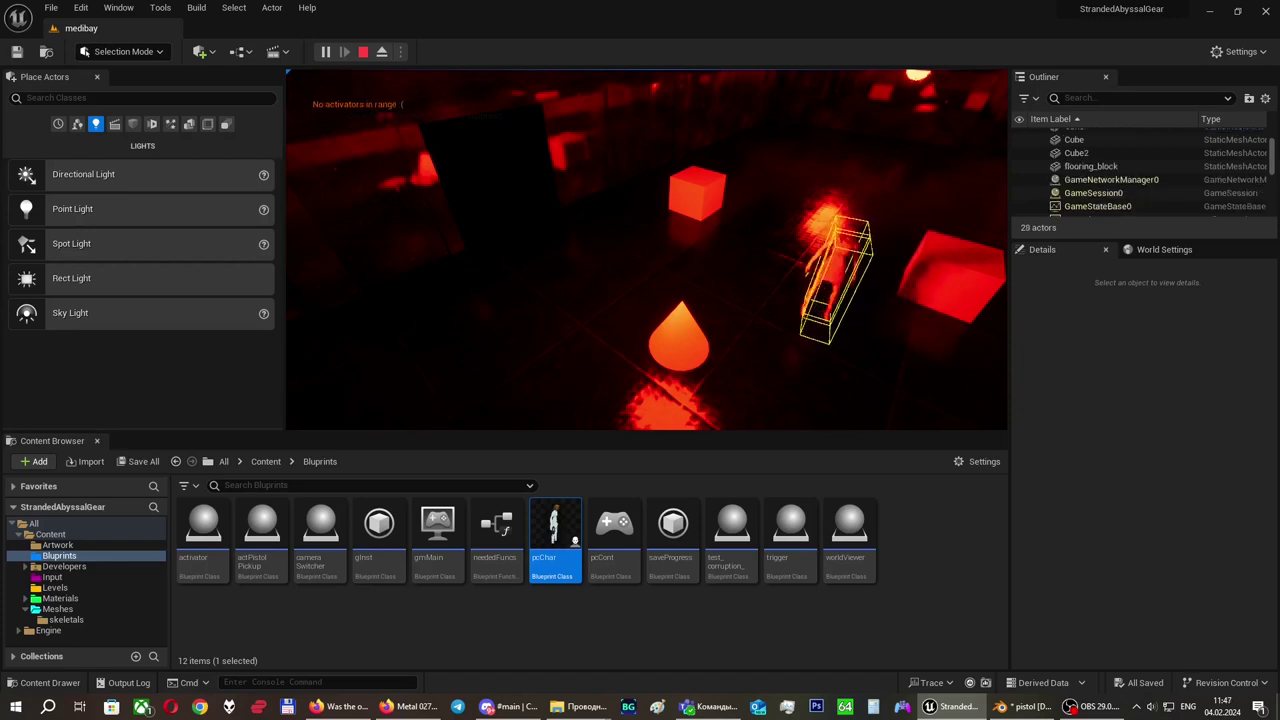
{"action": "key", "text": "a"}
{"action": "key", "text": "d"}
{"action": "key", "text": "a"}
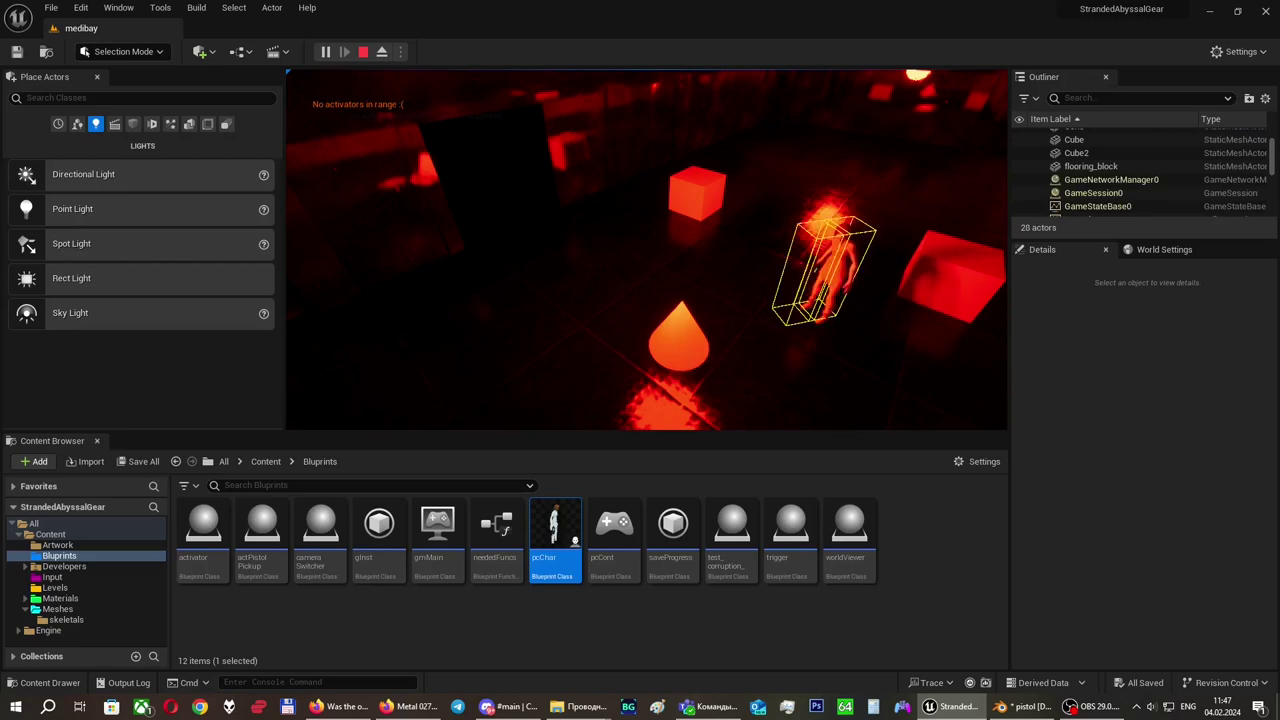
{"action": "key", "text": "F11"}
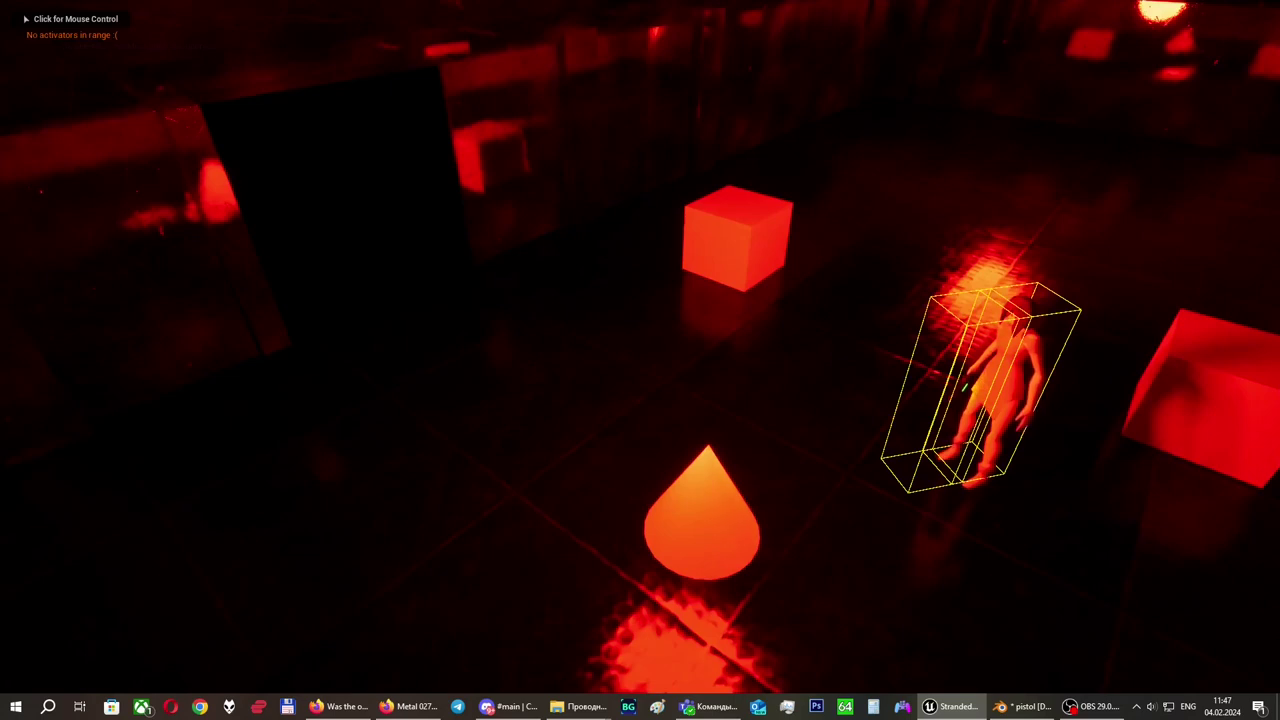
{"action": "left_click", "coordinate": [640, 360]}
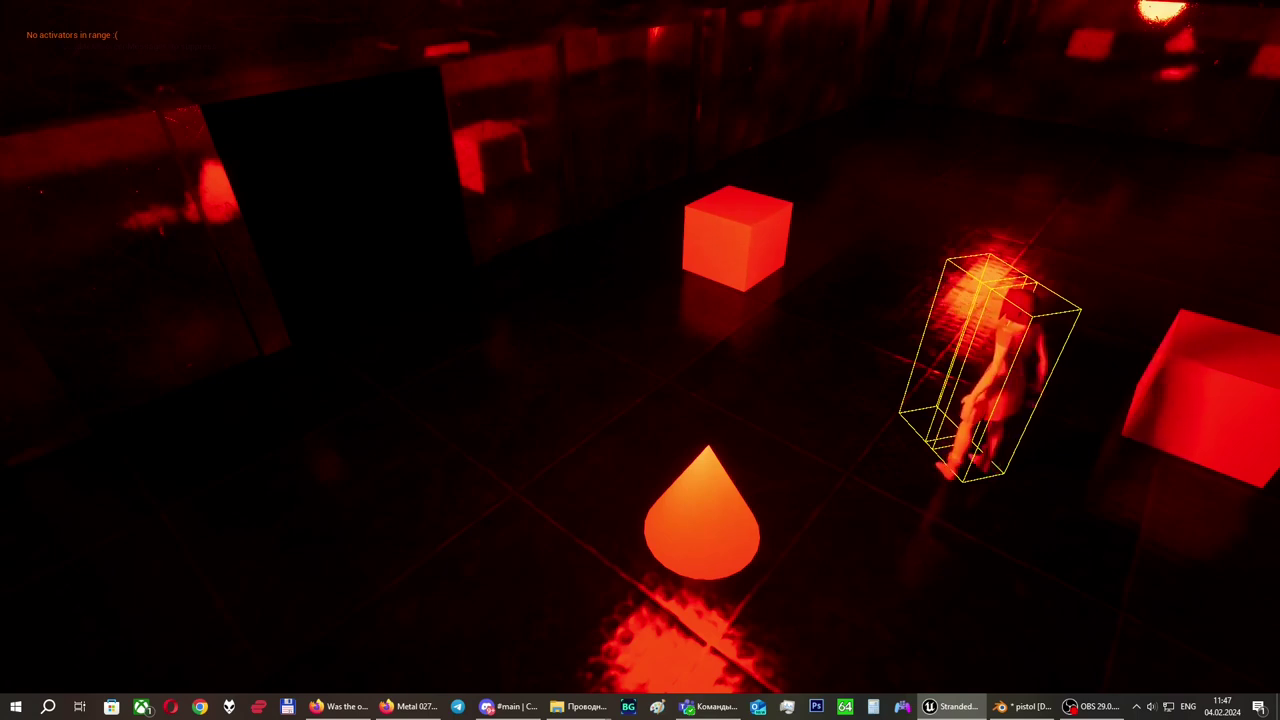
{"action": "key", "text": "d"}
{"action": "key", "text": "d"}
{"action": "key", "text": "w"}
{"action": "key", "text": "s"}
{"action": "key", "text": "s"}
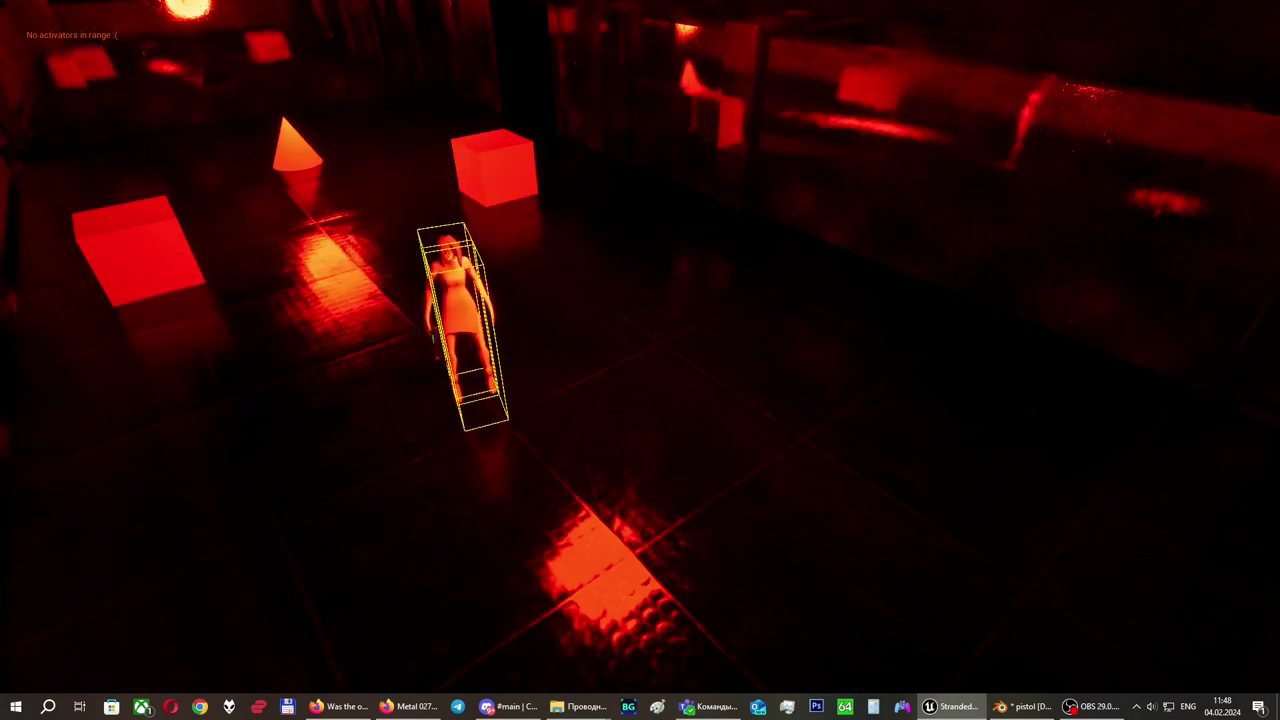
Step: Stop the play session and return the viewport from full screen to its normal size
{"action": "key", "text": "Escape"}
{"action": "scroll", "coordinate": [806, 286], "scroll_direction": "down", "scroll_amount": 8}
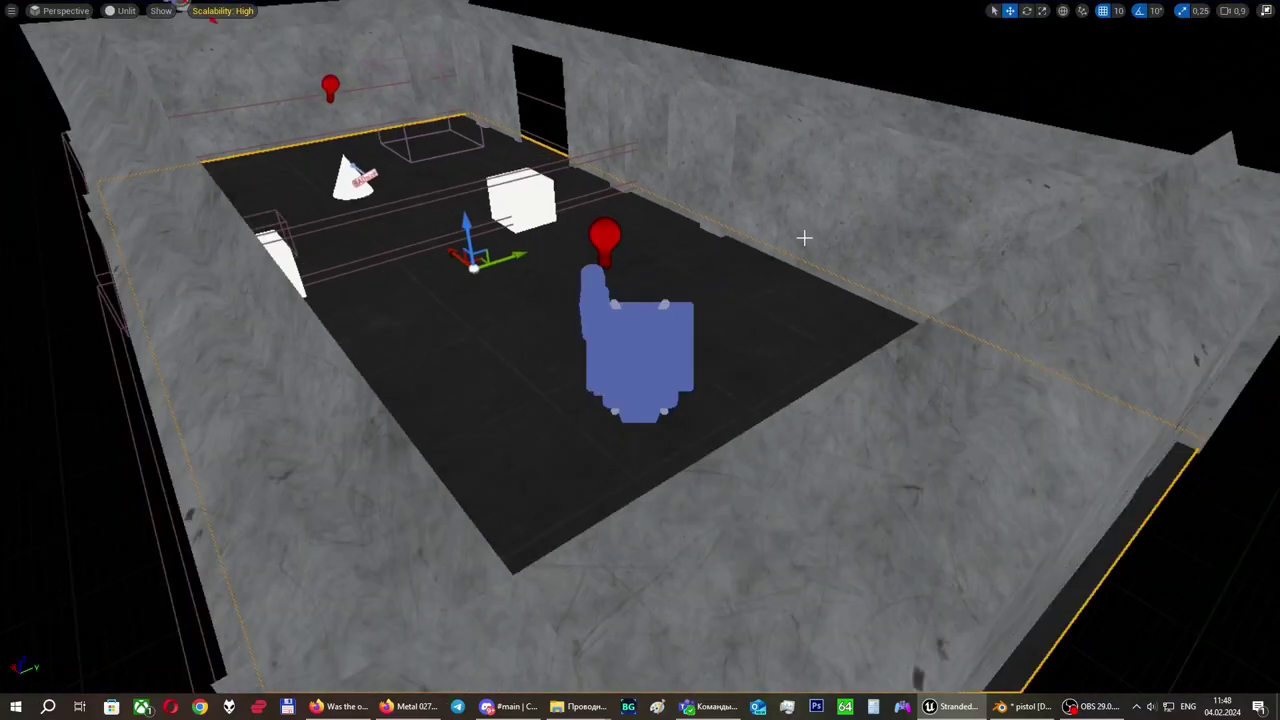
{"action": "mouse_move", "coordinate": [766, 217]}
{"action": "right_mouse_down"}
{"action": "mouse_move", "coordinate": [600, 240]}
{"action": "mouse_move", "coordinate": [606, 160]}
{"action": "mouse_move", "coordinate": [500, 210]}
{"action": "mouse_move", "coordinate": [720, 270]}
{"action": "mouse_move", "coordinate": [880, 255]}
{"action": "mouse_move", "coordinate": [754, 226]}
{"action": "right_mouse_up"}
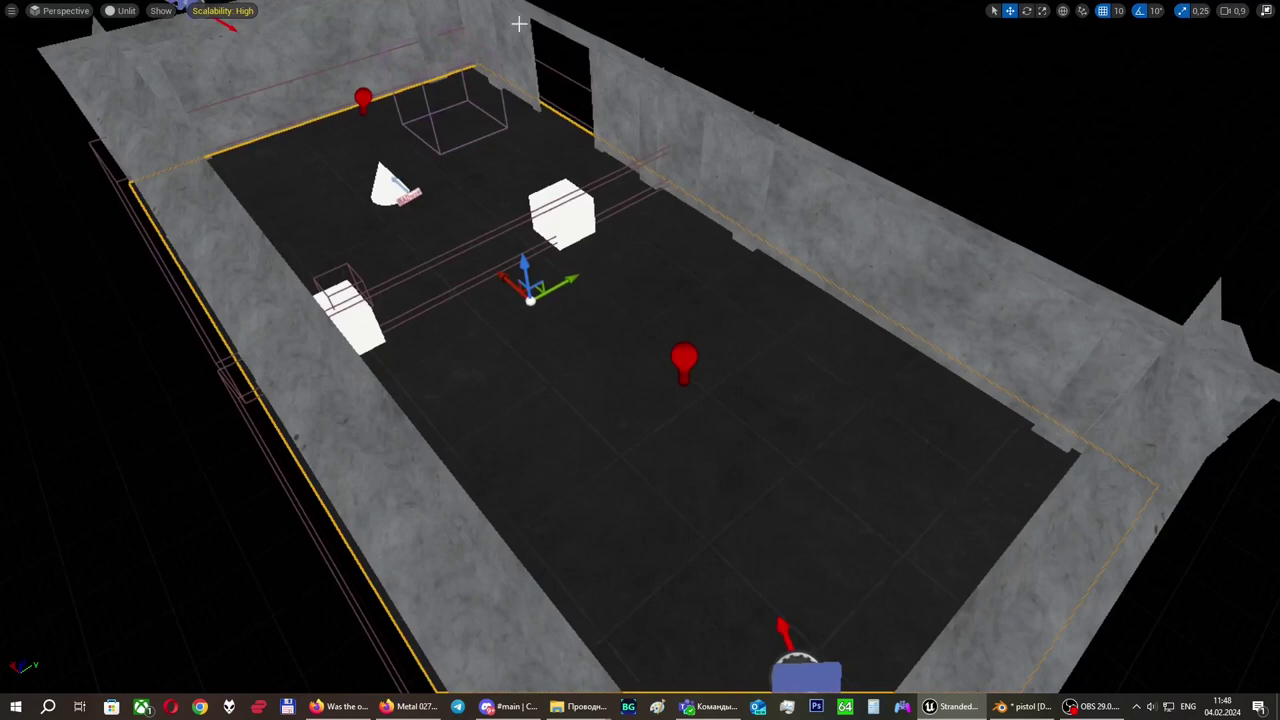
{"action": "key", "text": "F11"}
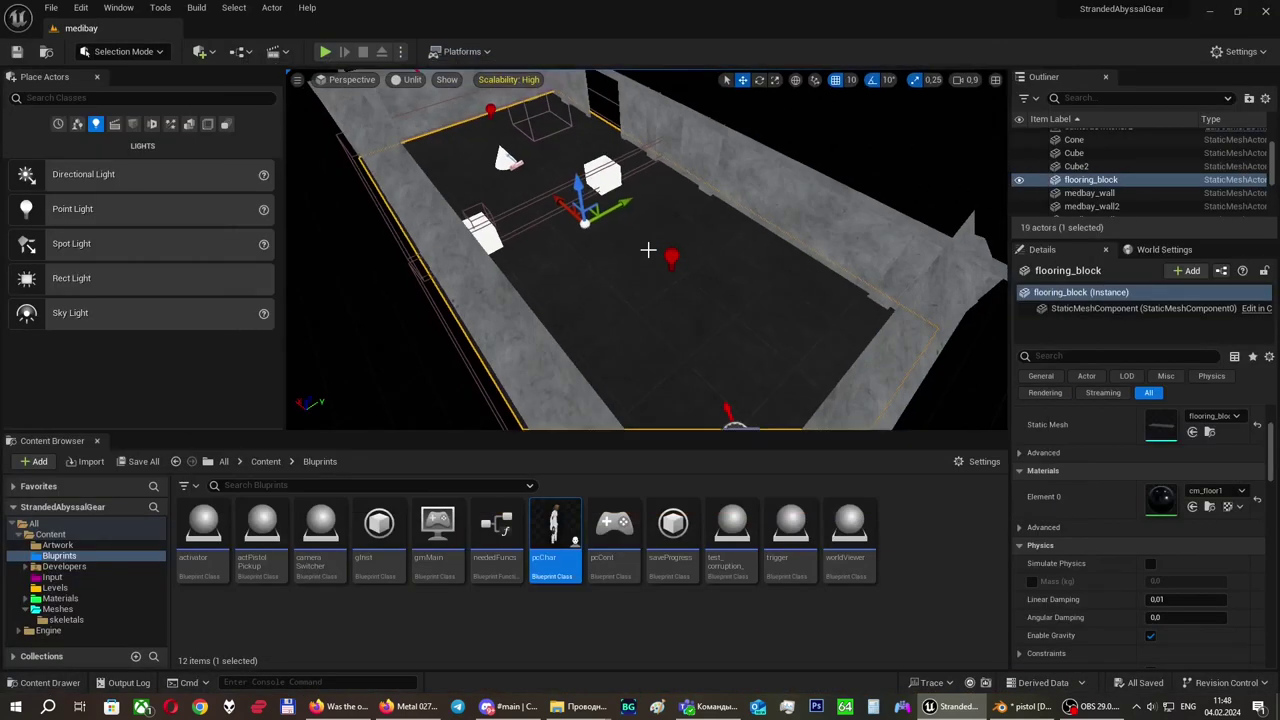
Step: Open the corrupt_mat_base material from the Mats folder and examine its corruption texture, corruptionStrength and Multiply nodes
{"action": "left_click", "coordinate": [60, 598]}
{"action": "double_click", "coordinate": [205, 545]}
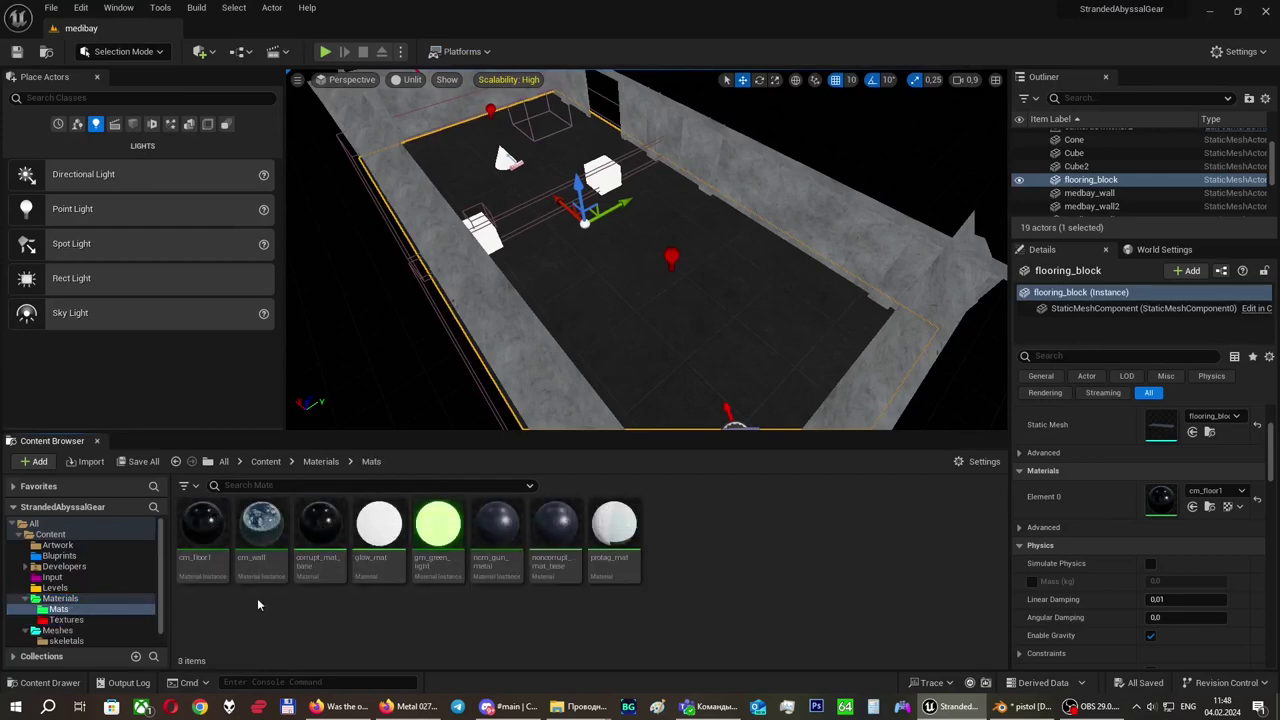
{"action": "left_click", "coordinate": [197, 575]}
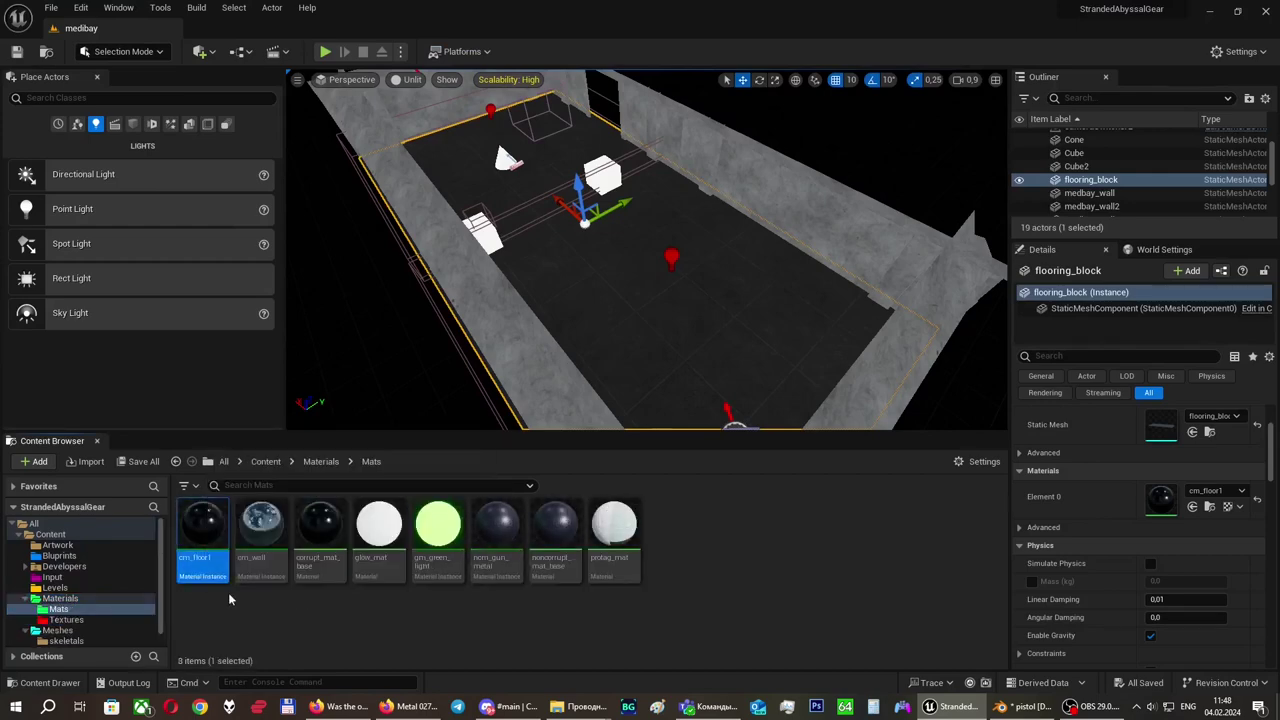
{"action": "double_click", "coordinate": [309, 574]}
{"action": "right_click_drag", "start_coordinate": [520, 198], "coordinate": [792, 318]}
{"action": "scroll", "coordinate": [722, 338], "scroll_direction": "down", "scroll_amount": 5}
{"action": "right_click_drag", "start_coordinate": [649, 192], "coordinate": [713, 302]}
{"action": "scroll", "coordinate": [679, 305], "scroll_direction": "up", "scroll_amount": 2}
{"action": "left_click_drag", "start_coordinate": [372, 205], "coordinate": [784, 478]}
{"action": "scroll", "coordinate": [457, 380], "scroll_direction": "up", "scroll_amount": 3}
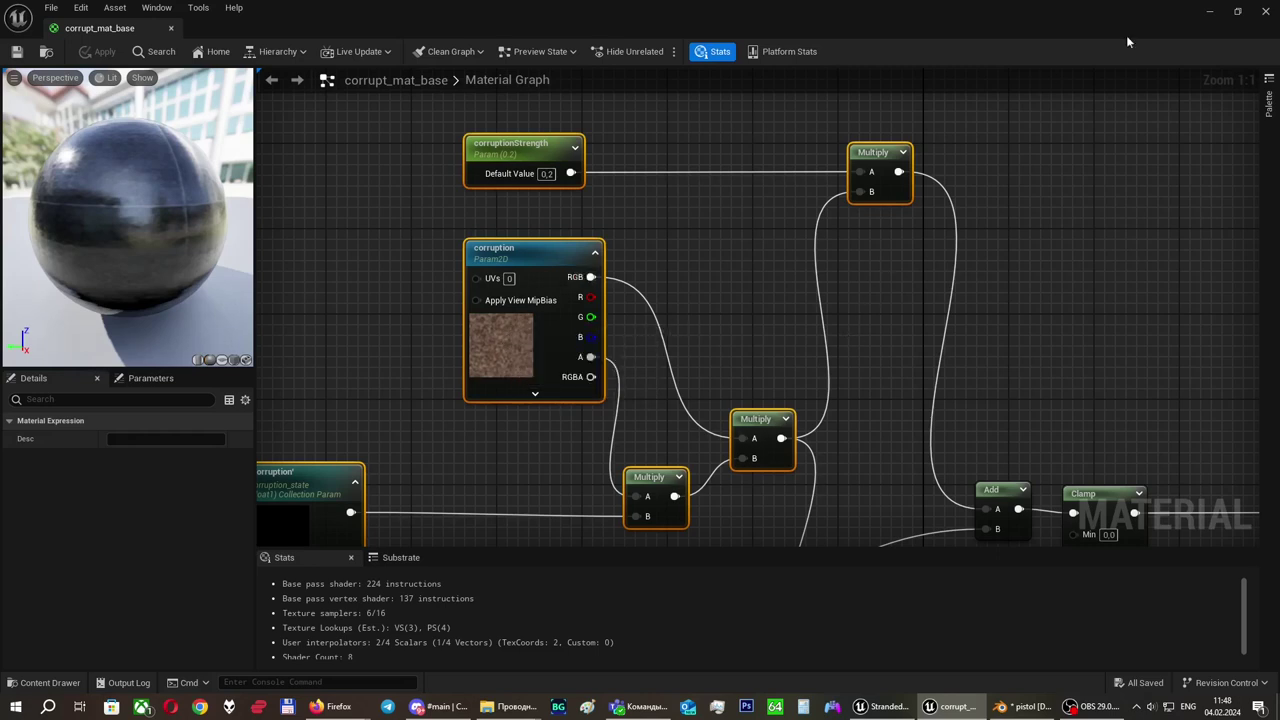
{"action": "left_click", "coordinate": [1265, 10]}
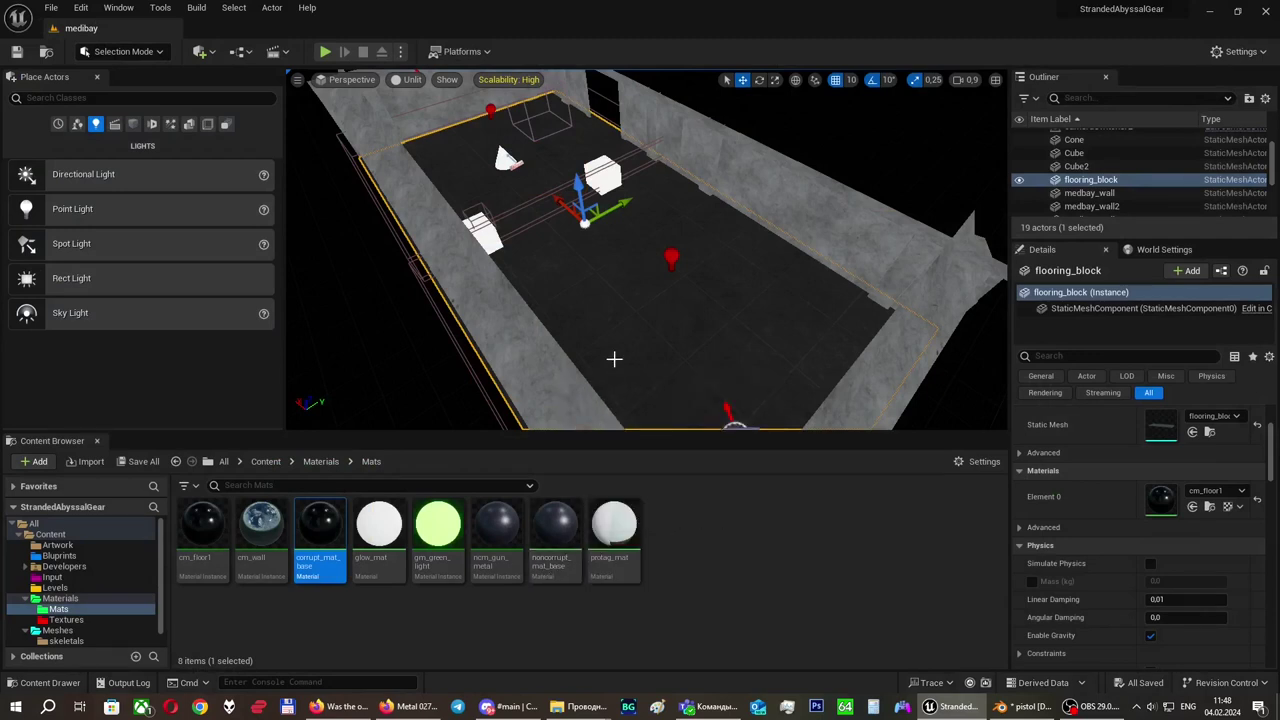
Step: Open the corruption_state parameter collection from the Materials folder and place its window clear of the level viewport
{"action": "right_click_drag", "start_coordinate": [689, 246], "coordinate": [450, 140]}
{"action": "right_click_drag", "start_coordinate": [686, 233], "coordinate": [846, 314]}
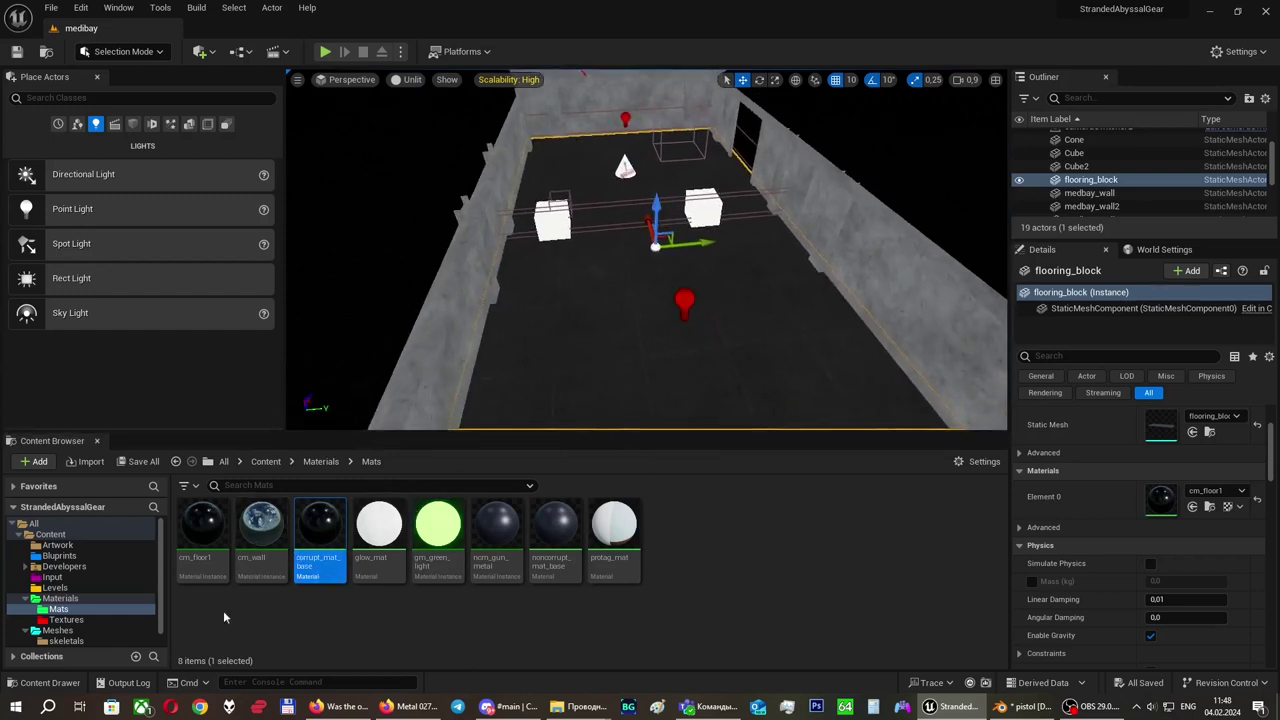
{"action": "left_click", "coordinate": [87, 601]}
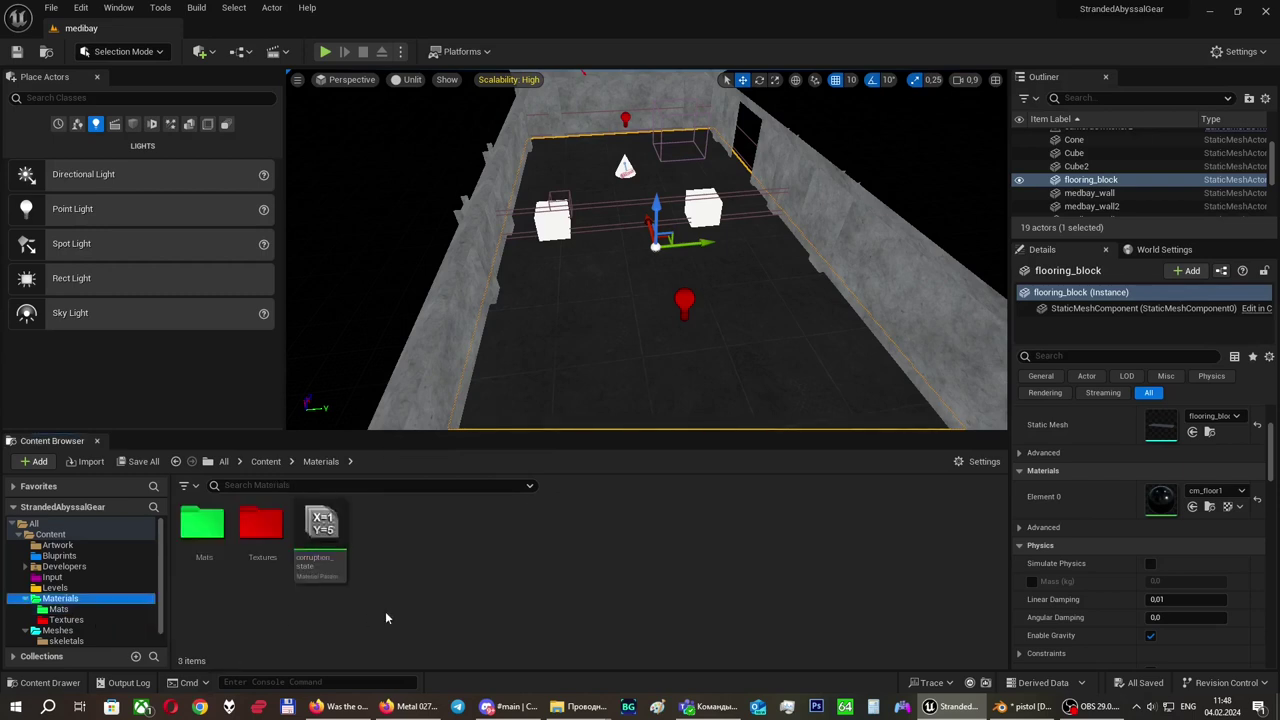
{"action": "left_click", "coordinate": [336, 576]}
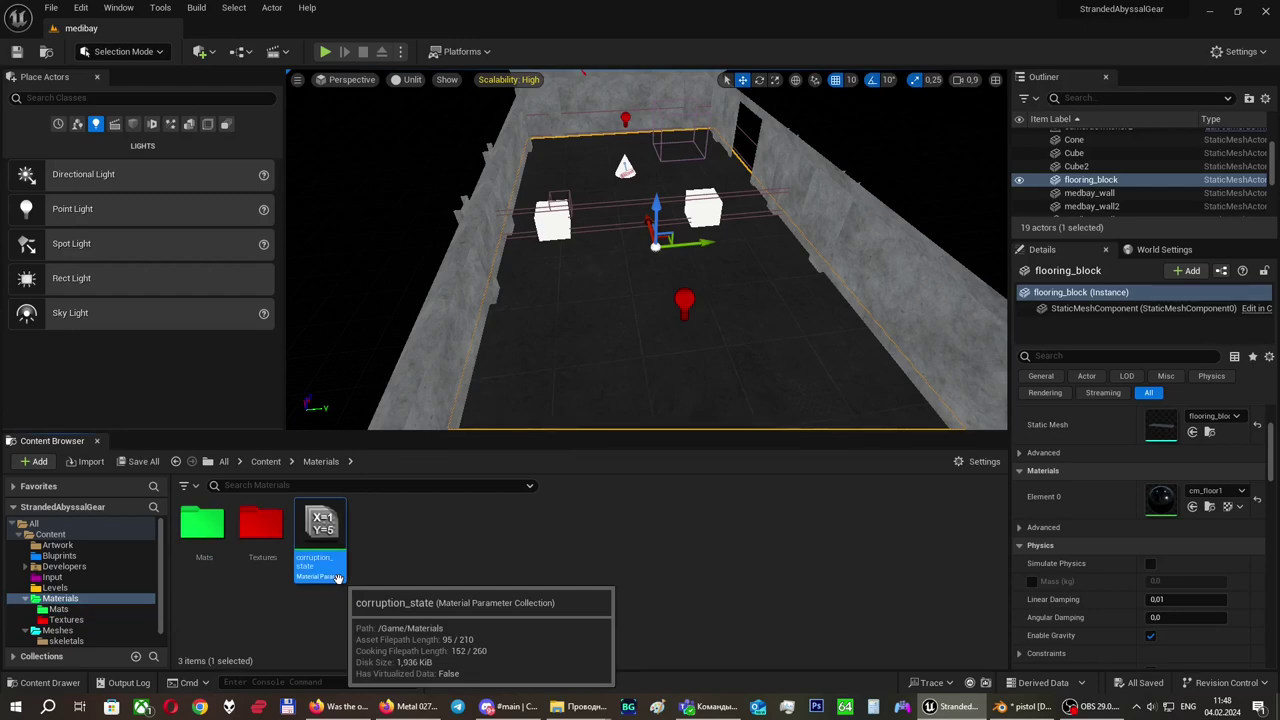
{"action": "double_click", "coordinate": [338, 578]}
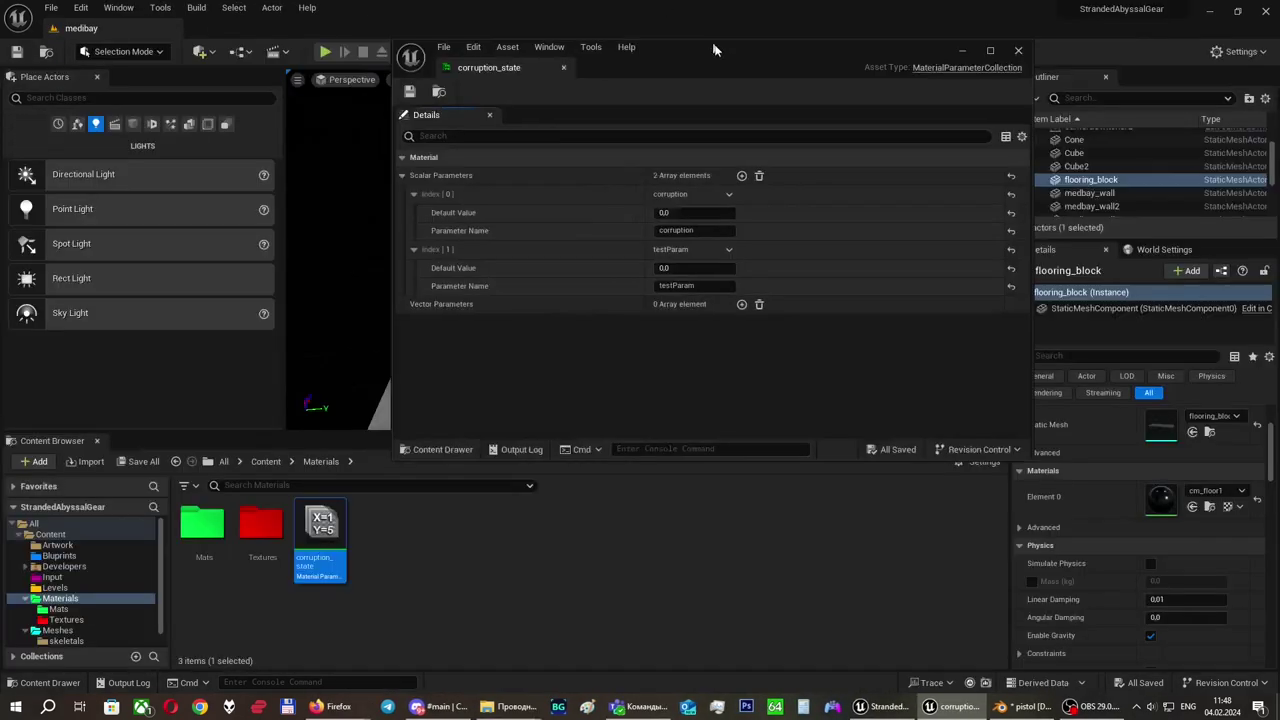
{"action": "left_click_drag", "start_coordinate": [722, 41], "coordinate": [967, 223]}
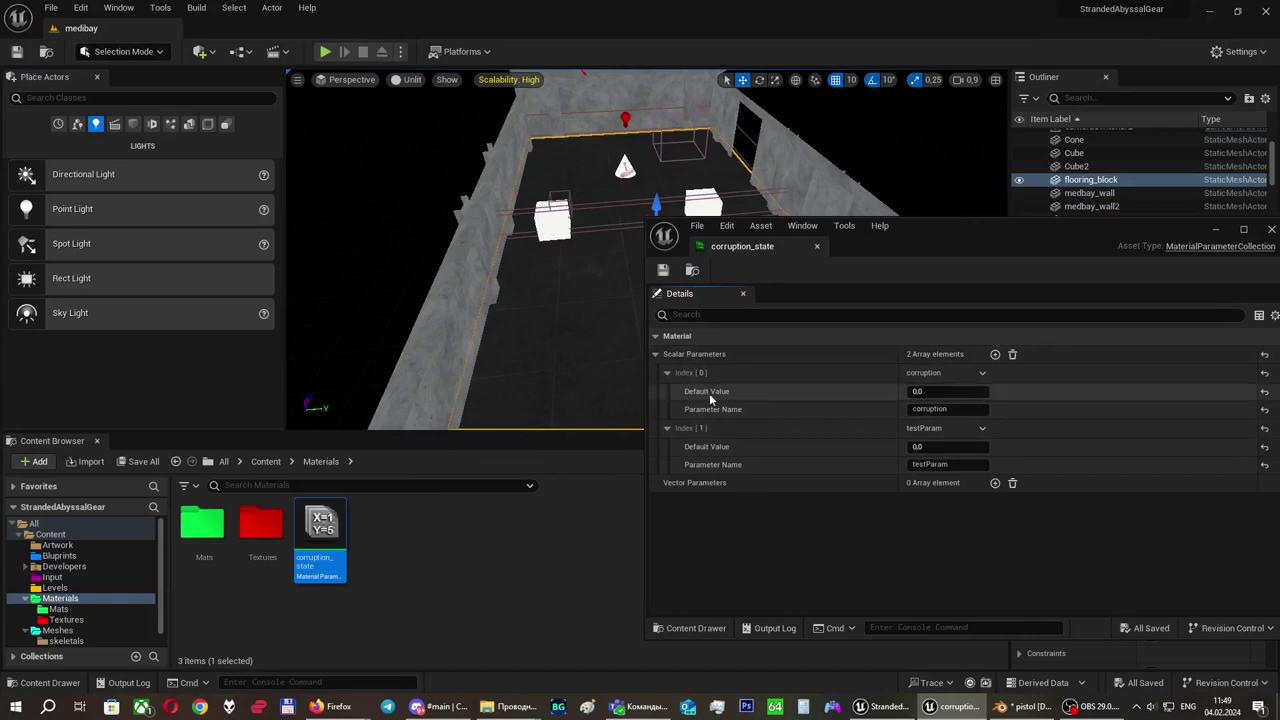
Step: Set the corruption parameter's default value to 1 and inspect the floor and wall surfaces up close
{"action": "left_click", "coordinate": [947, 394]}
{"action": "type", "text": "1"}
{"action": "key", "text": "Return"}
{"action": "right_click_drag", "start_coordinate": [597, 203], "coordinate": [780, 185]}
{"action": "right_click_drag", "start_coordinate": [603, 165], "coordinate": [579, 150]}
{"action": "right_click_drag", "start_coordinate": [550, 207], "coordinate": [557, 217]}
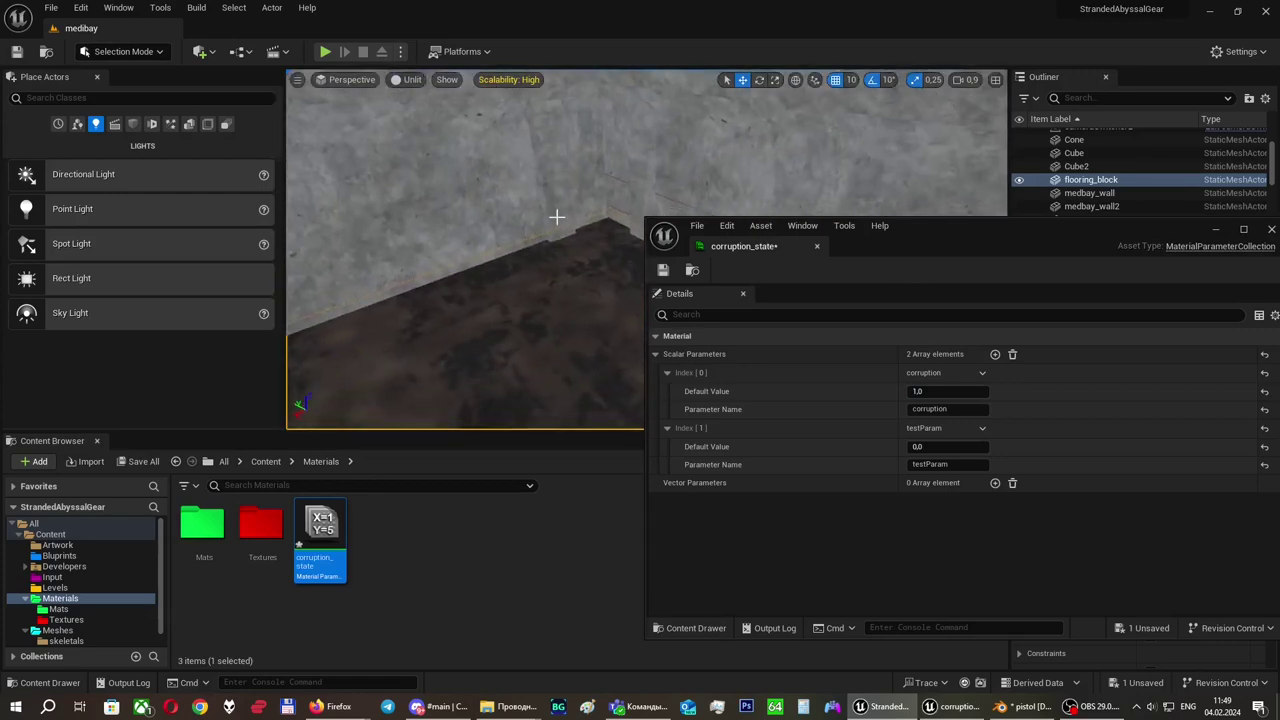
Step: Switch the level viewport to Lit shading and view the room with its red lighting
{"action": "left_click", "coordinate": [406, 79]}
{"action": "left_click", "coordinate": [425, 116]}
{"action": "right_click_drag", "start_coordinate": [557, 217], "coordinate": [590, 240]}
{"action": "mouse_move", "coordinate": [612, 160]}
{"action": "right_mouse_down"}
{"action": "mouse_move", "coordinate": [603, 166]}
{"action": "mouse_move", "coordinate": [630, 155]}
{"action": "right_mouse_up"}
{"action": "right_click_drag", "start_coordinate": [549, 208], "coordinate": [547, 206]}
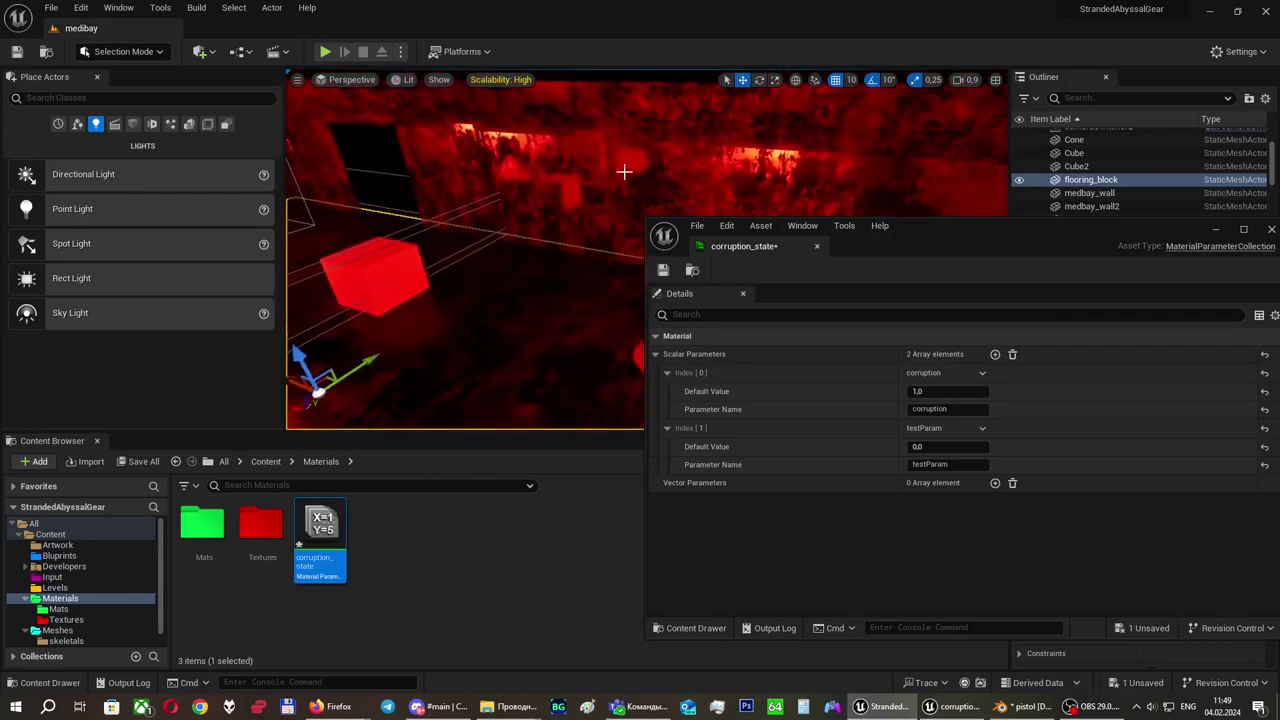
Step: Try the corruption default value at 0, then 0,2, then 0,5 and 1, comparing the room's surfaces in the viewport
{"action": "left_click", "coordinate": [965, 391]}
{"action": "type", "text": "0"}
{"action": "key", "text": "Return"}
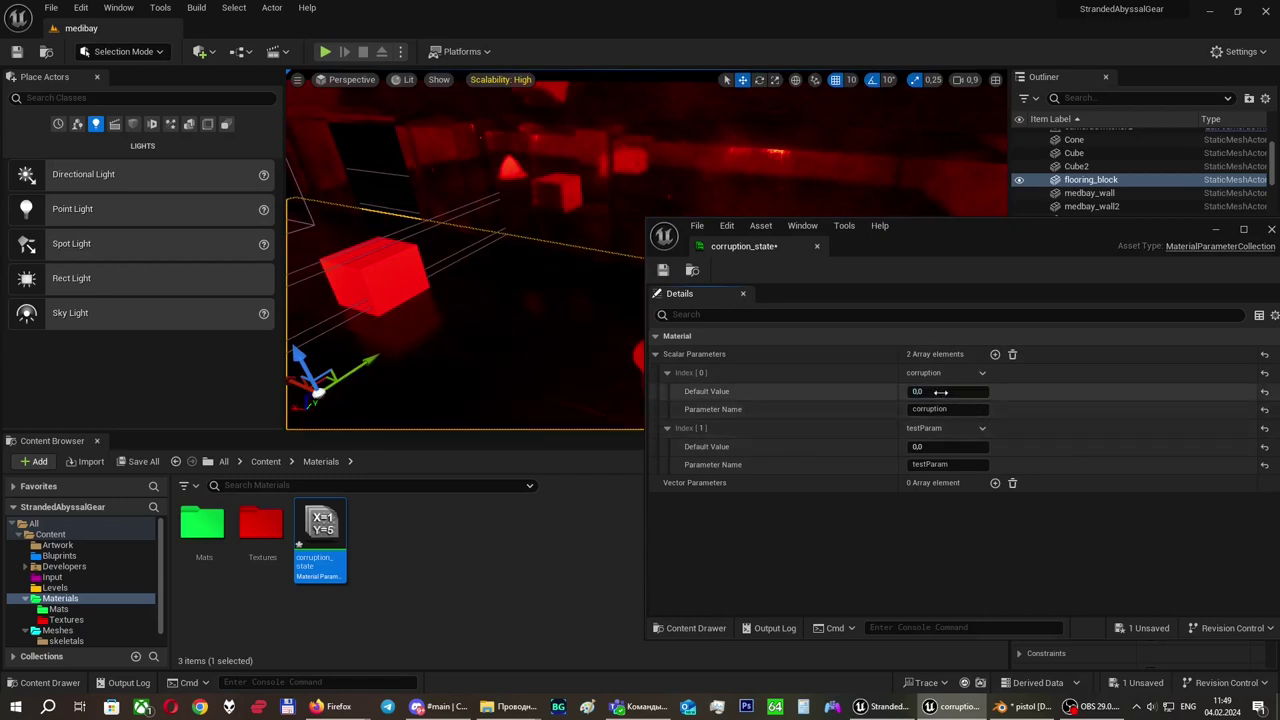
{"action": "type", "text": "0,2"}
{"action": "key", "text": "Return"}
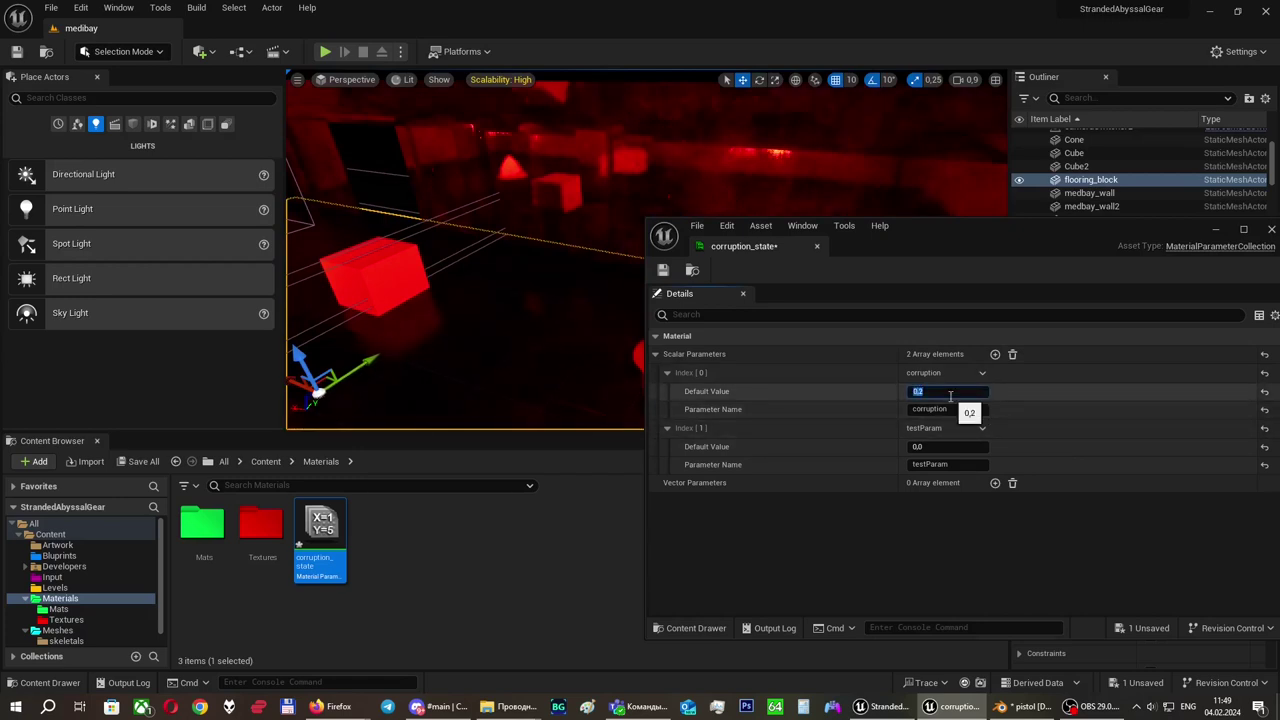
{"action": "key", "text": "Return"}
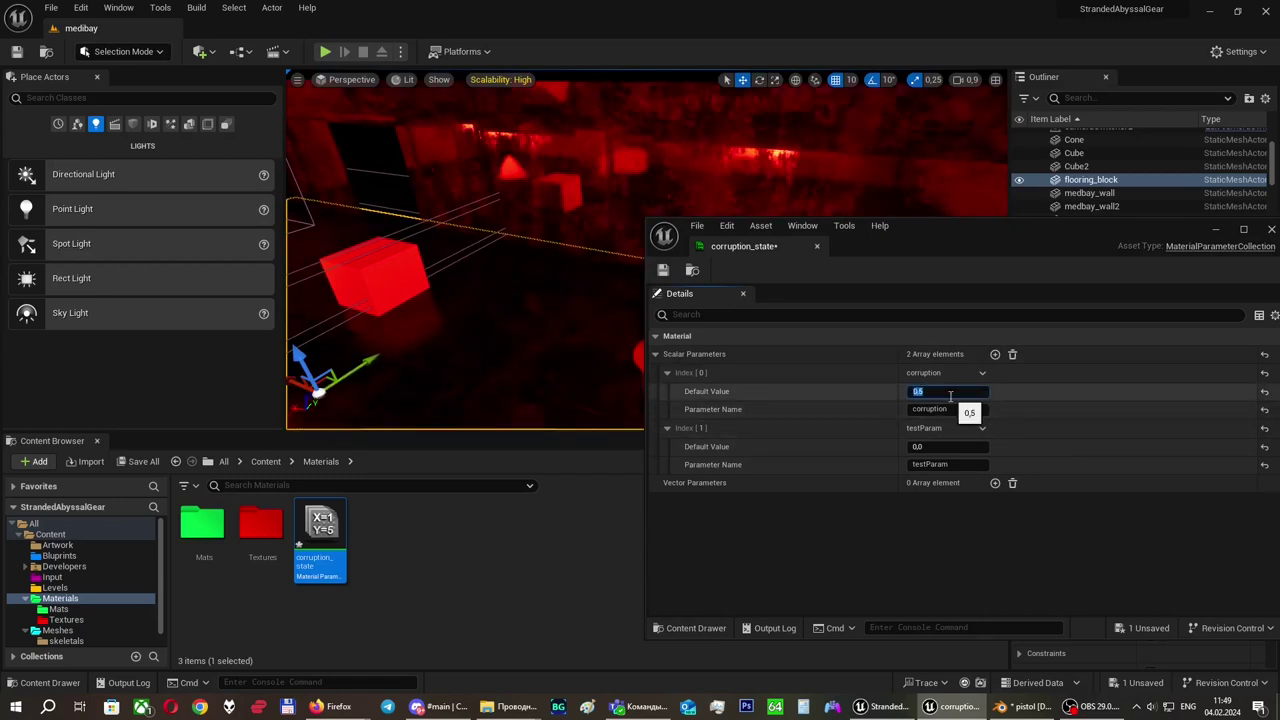
{"action": "type", "text": "1"}
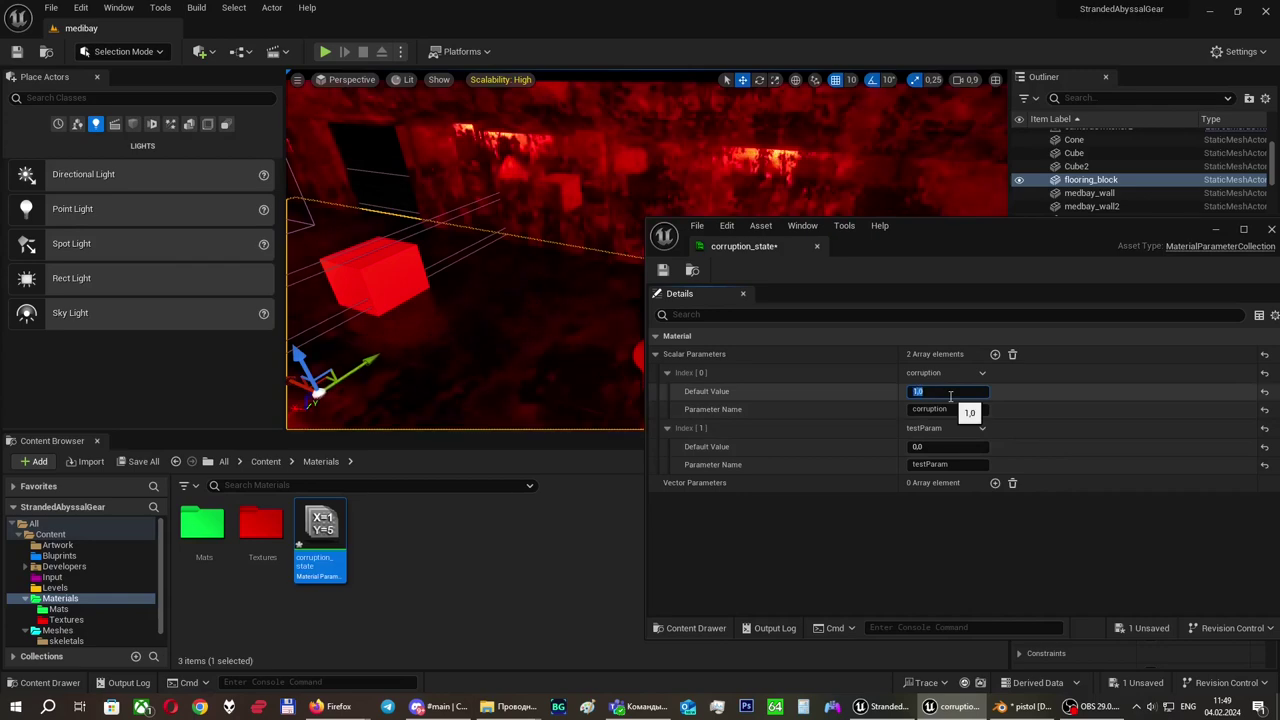
{"action": "key", "text": "Return"}
{"action": "right_click_drag", "start_coordinate": [466, 250], "coordinate": [520, 298]}
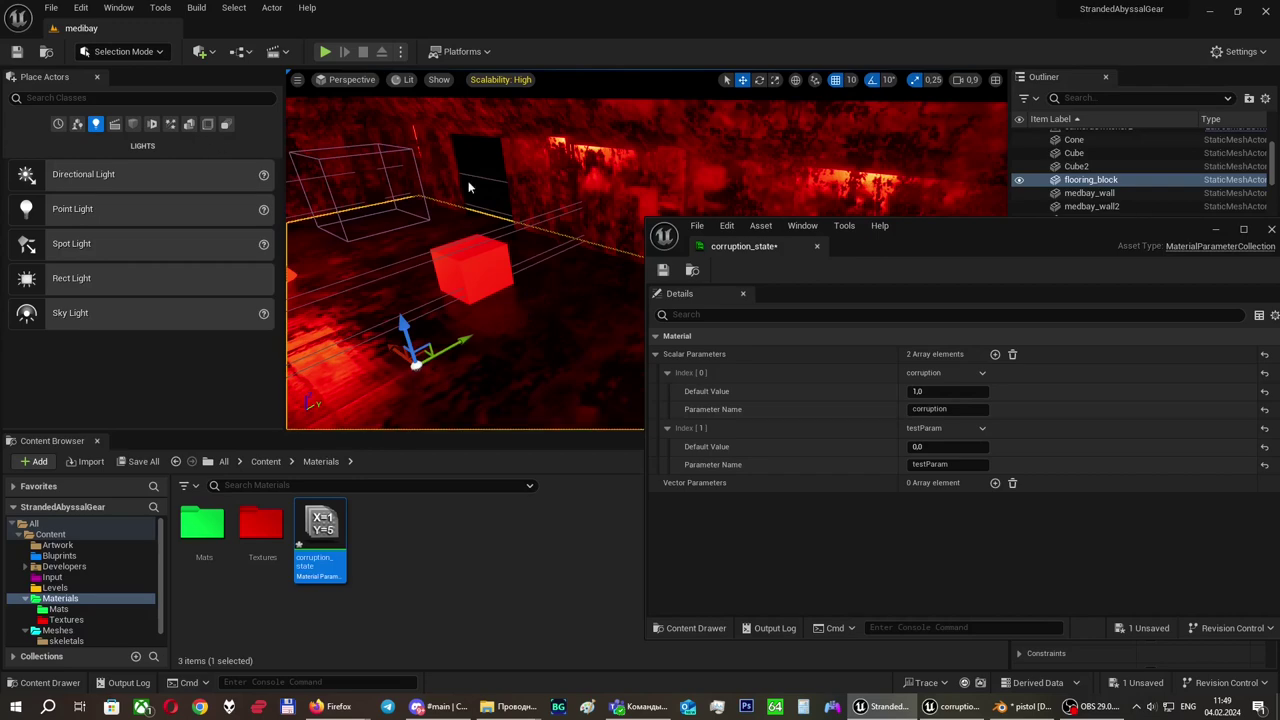
{"action": "right_click_drag", "start_coordinate": [468, 180], "coordinate": [534, 171]}
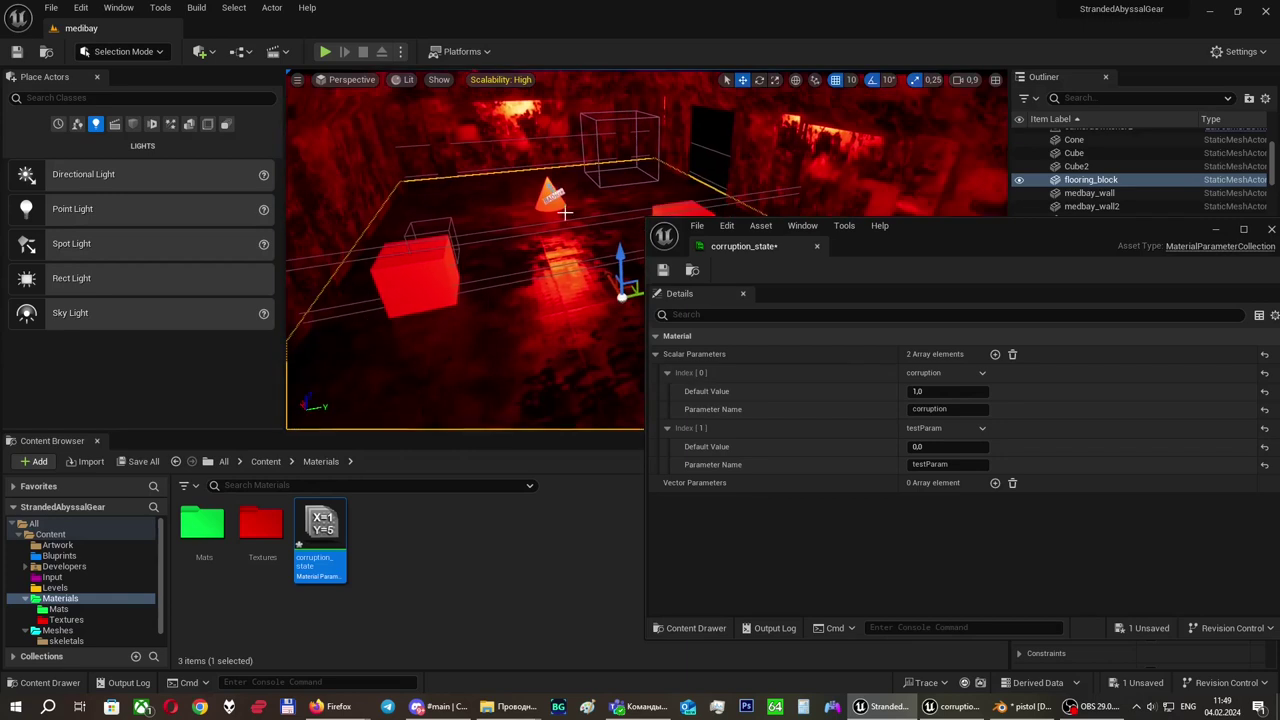
Step: Reset the corruption parameter's default value to 0
{"action": "left_click", "coordinate": [932, 392]}
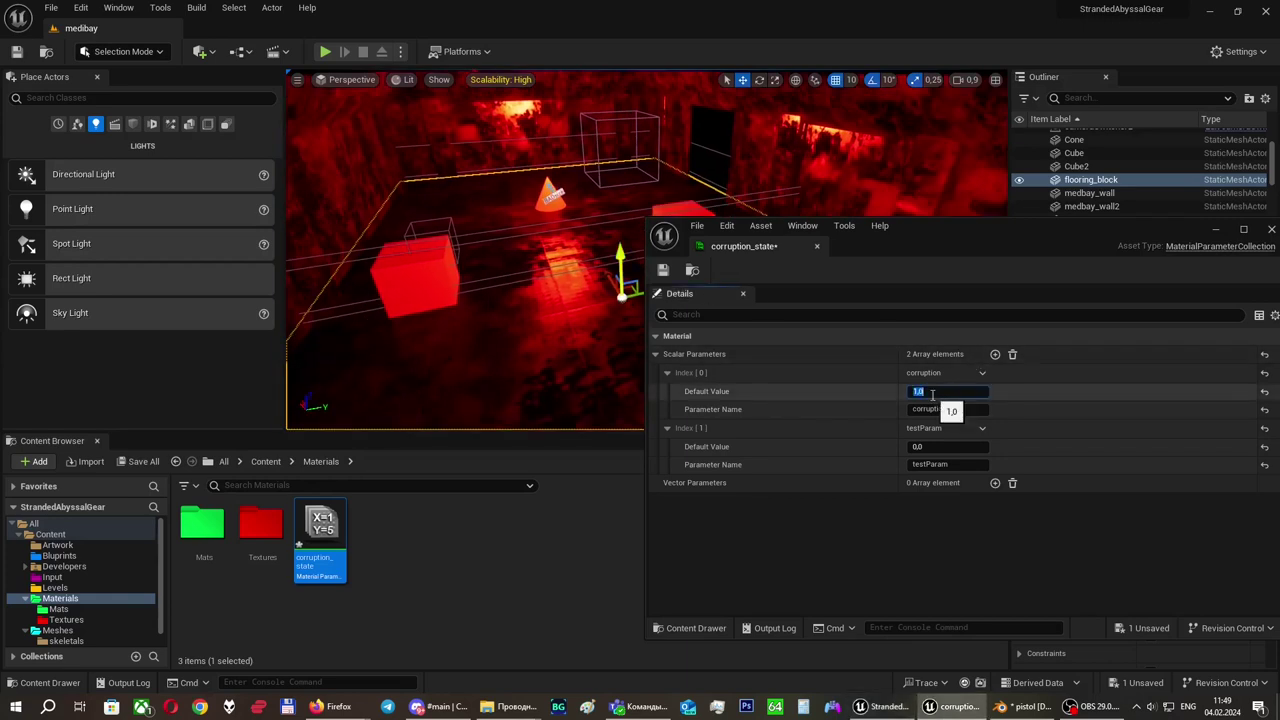
{"action": "type", "text": "0"}
{"action": "key", "text": "Return"}
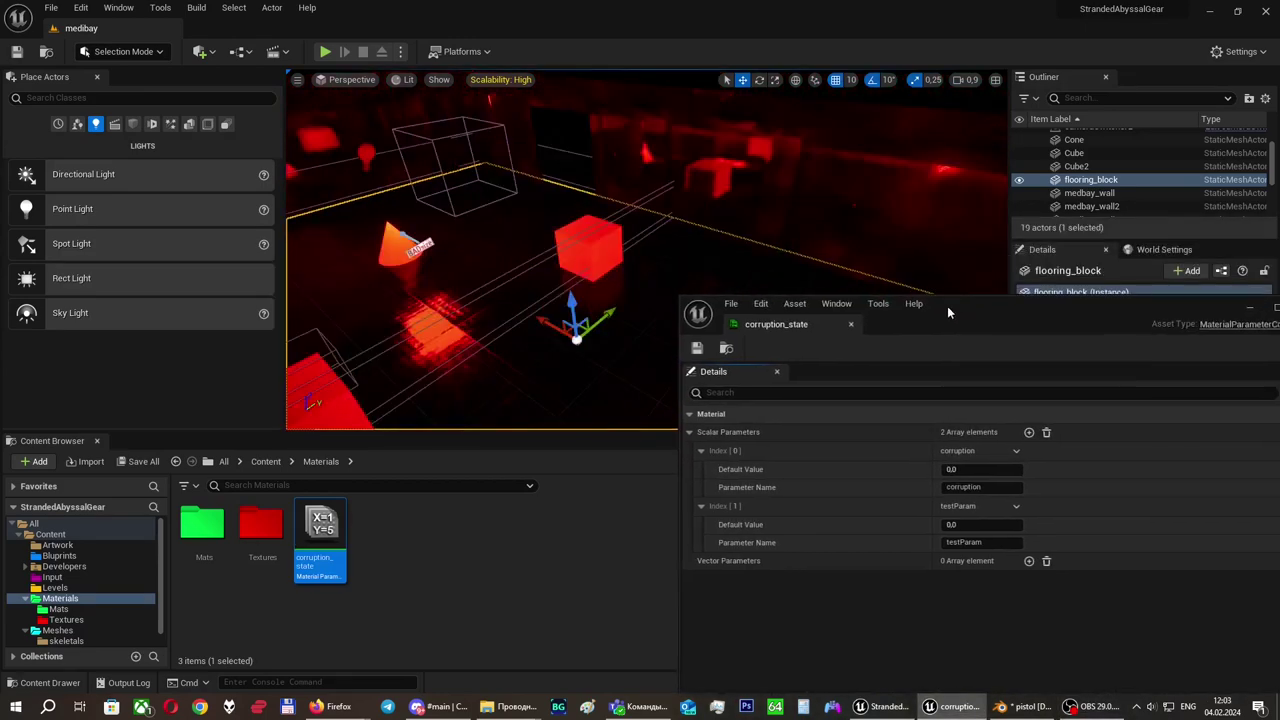
Step: Reposition the corruption_state window and set the corruption parameter's default value to 0,1
{"action": "left_click_drag", "start_coordinate": [947, 306], "coordinate": [703, 266]}
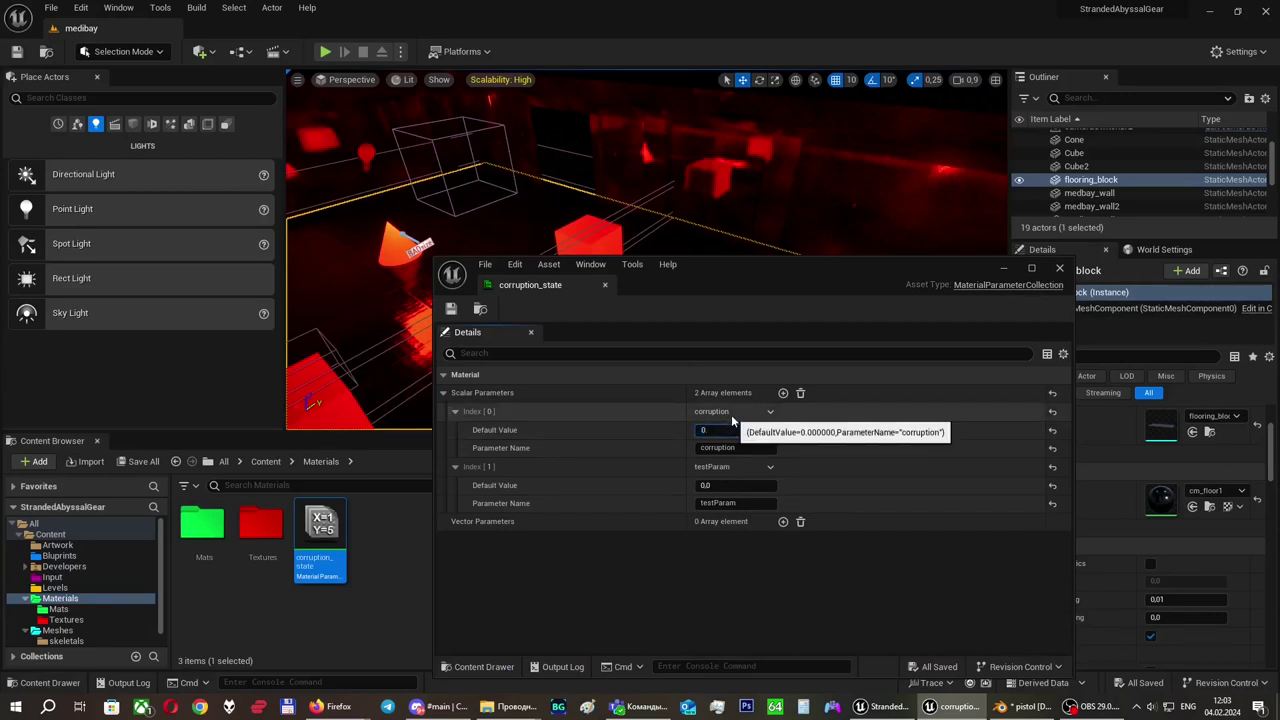
{"action": "type", "text": ".2"}
{"action": "key", "text": "Return"}
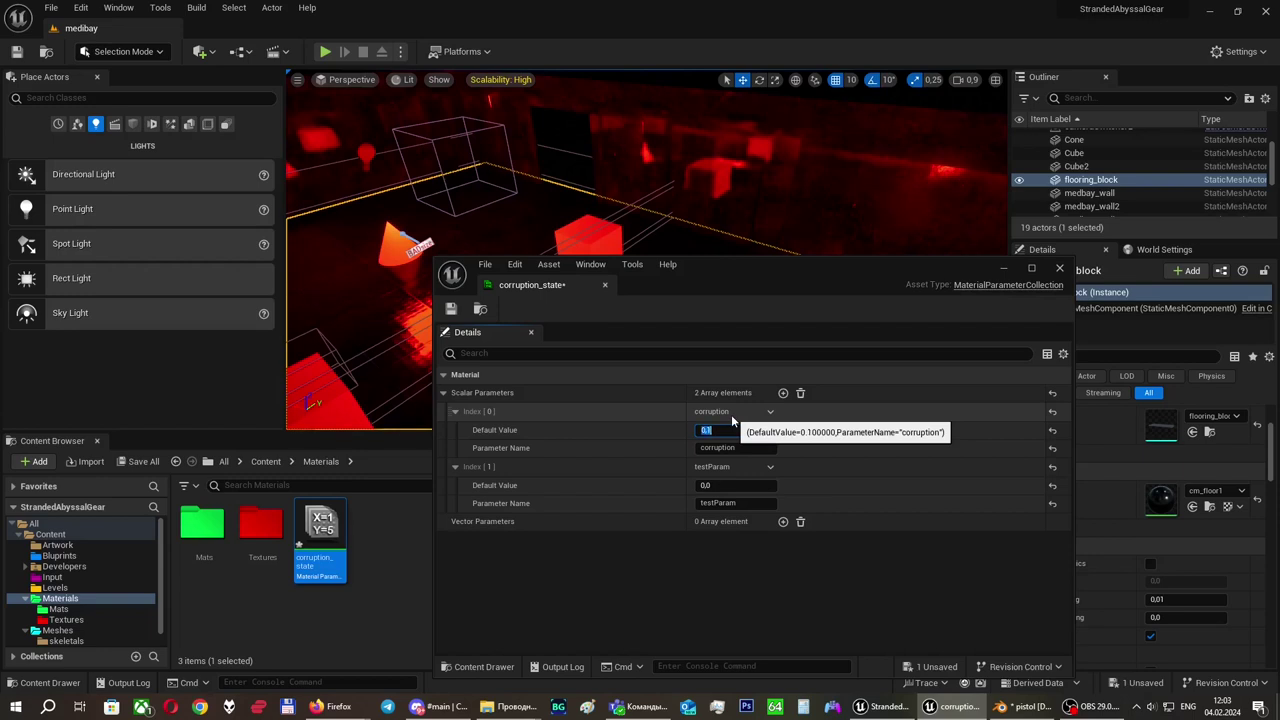
Step: Set the corruption parameter's default value to 1, save the corruption_state collection and close its window
{"action": "key", "text": "Return"}
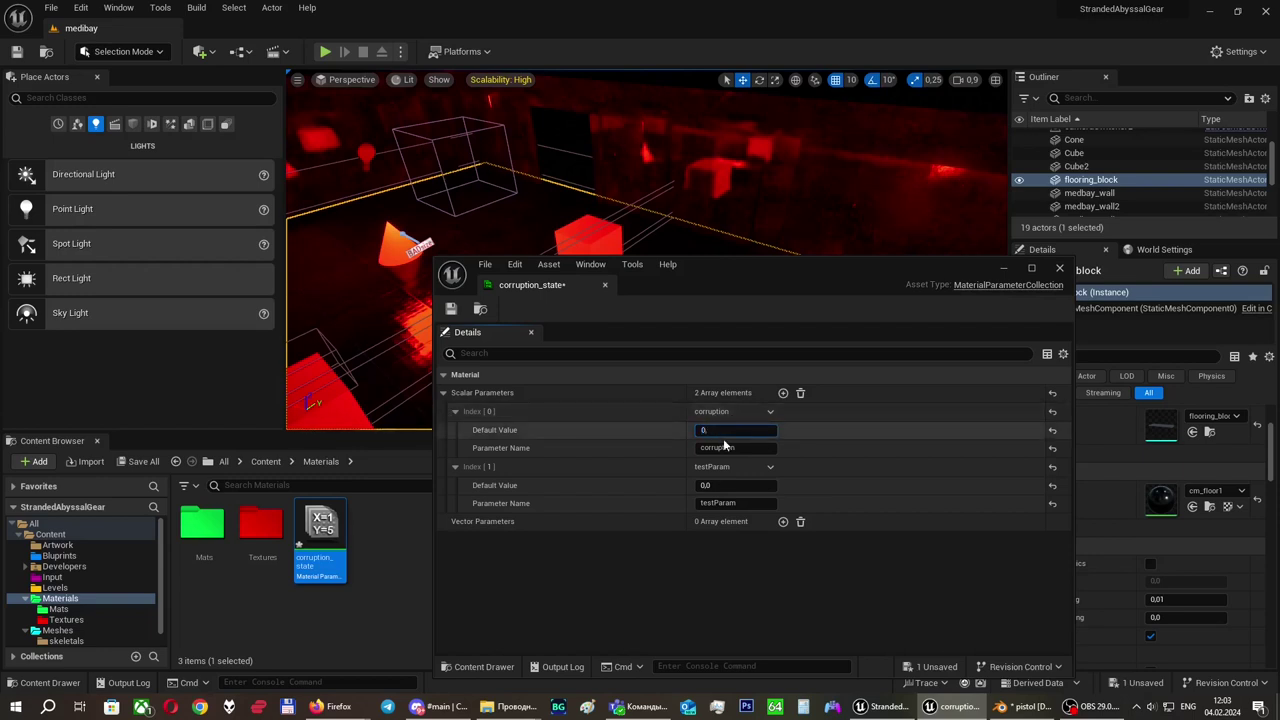
{"action": "type", "text": "1."}
{"action": "key", "text": "Return"}
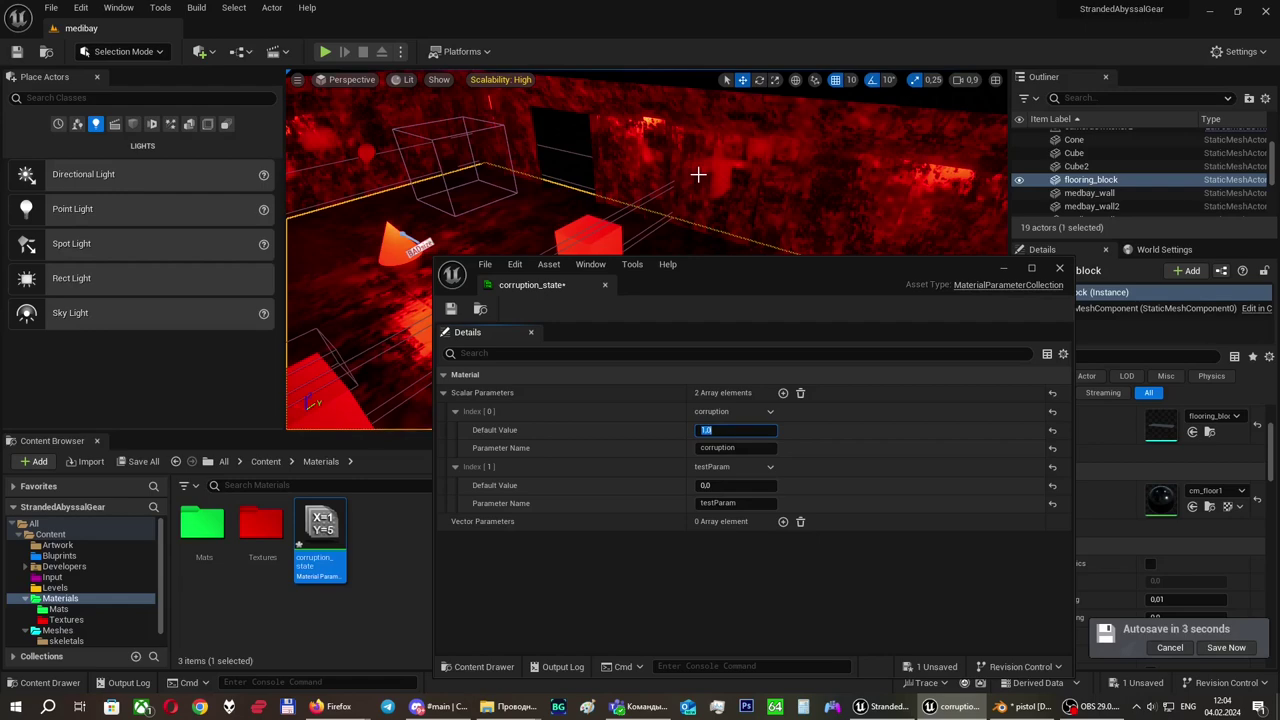
{"action": "right_click_drag", "start_coordinate": [698, 174], "coordinate": [712, 162]}
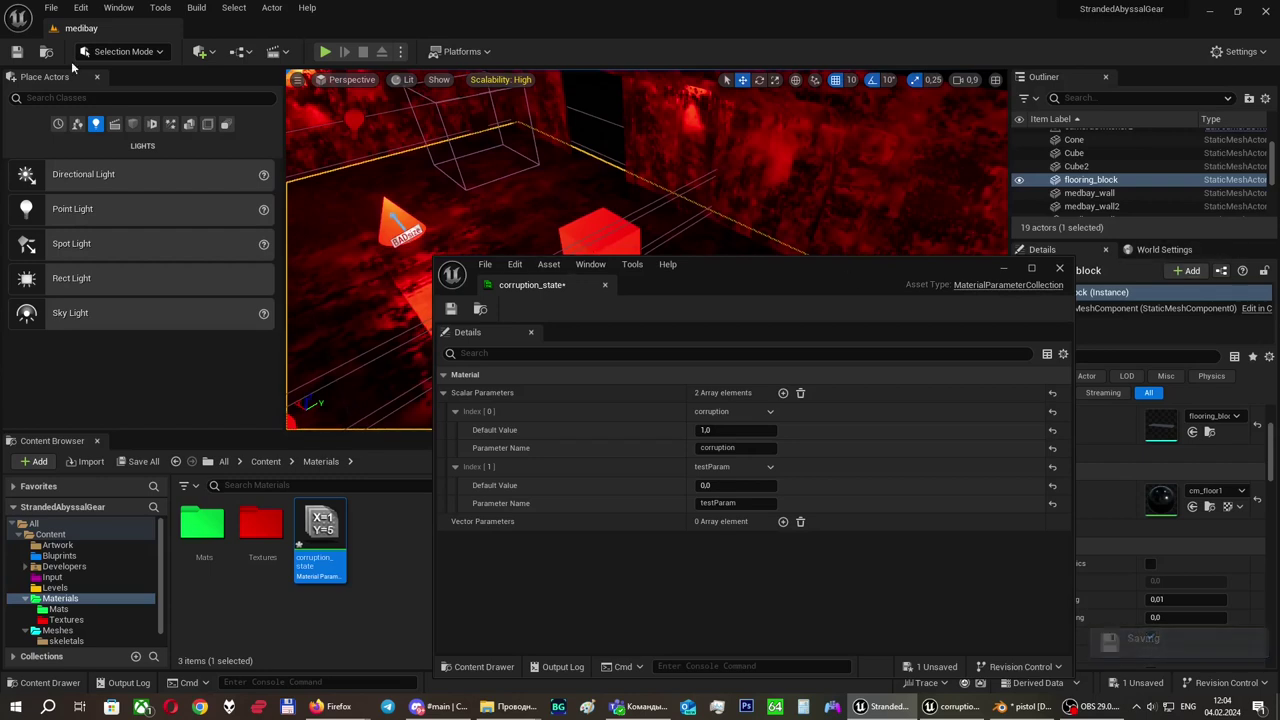
{"action": "left_click", "coordinate": [451, 308]}
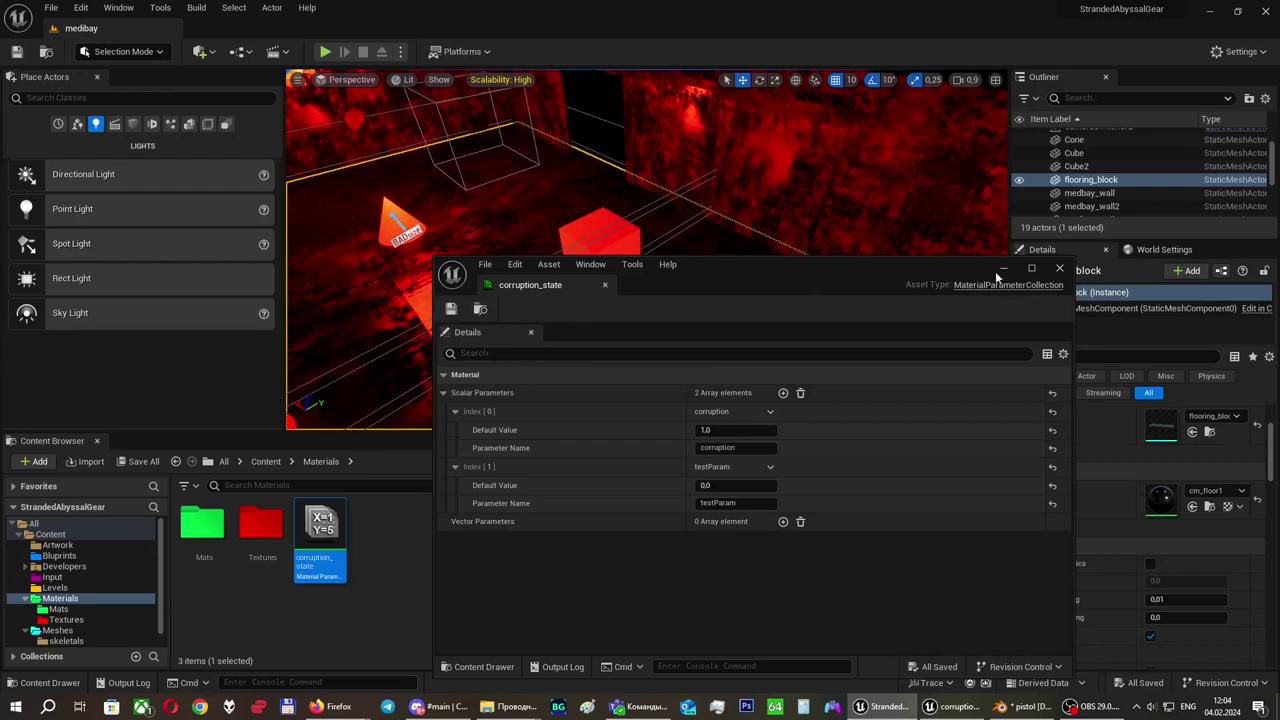
{"action": "left_click", "coordinate": [1060, 268]}
Step: View the corrupted walls and floor, reopen corruption_state, set the corruption parameter's default value to 0 and close it
{"action": "right_click_drag", "start_coordinate": [652, 189], "coordinate": [850, 240]}
{"action": "right_click_drag", "start_coordinate": [600, 256], "coordinate": [701, 269]}
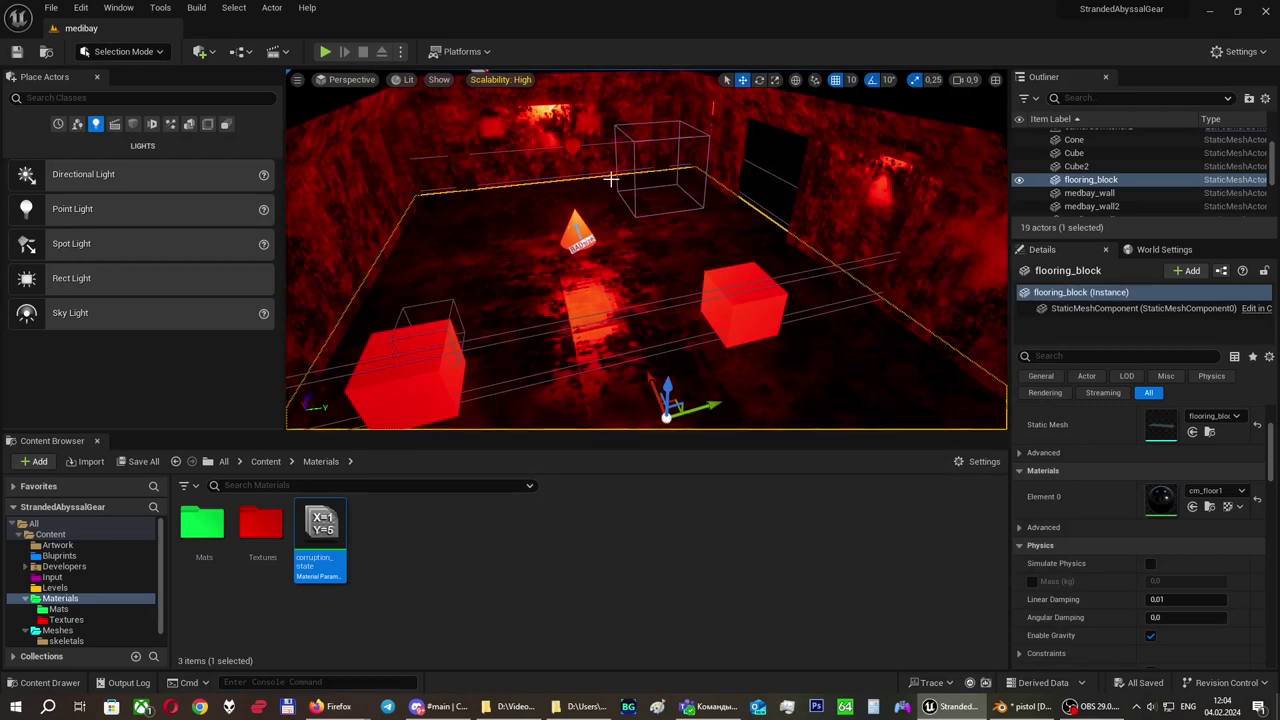
{"action": "right_click_drag", "start_coordinate": [612, 179], "coordinate": [760, 182]}
{"action": "key", "text": "f"}
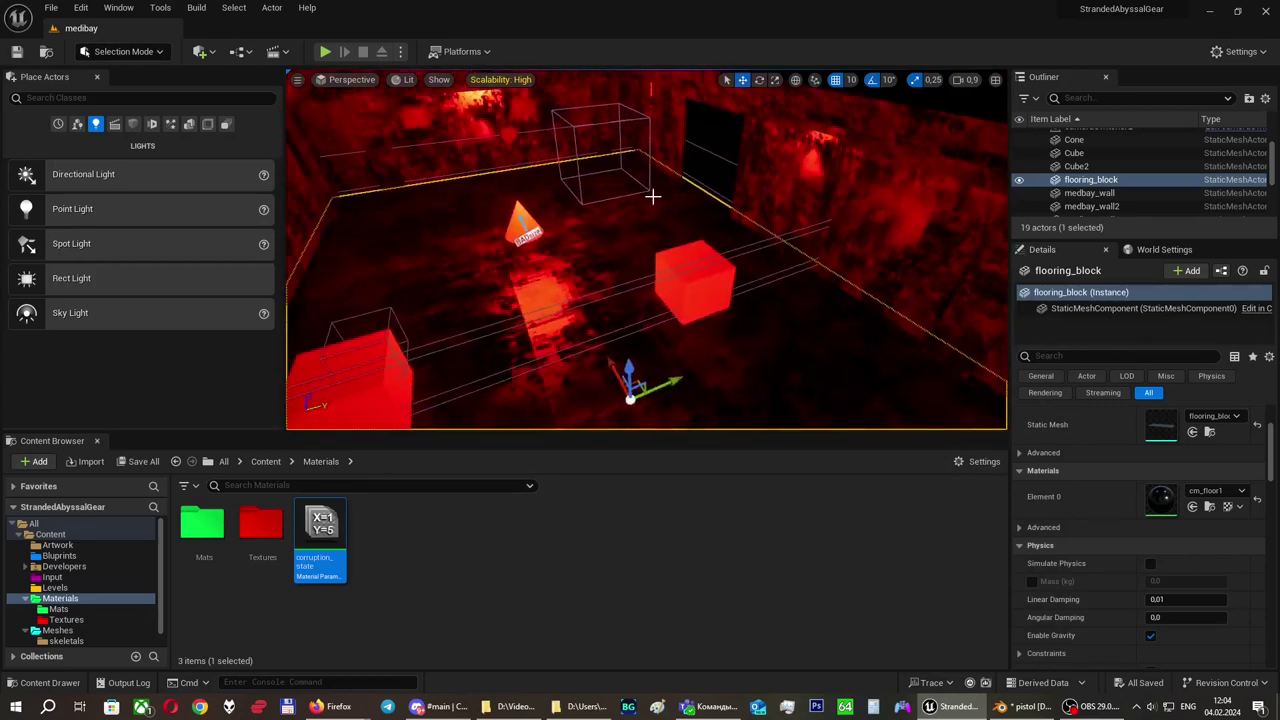
{"action": "right_click_drag", "start_coordinate": [629, 222], "coordinate": [616, 196]}
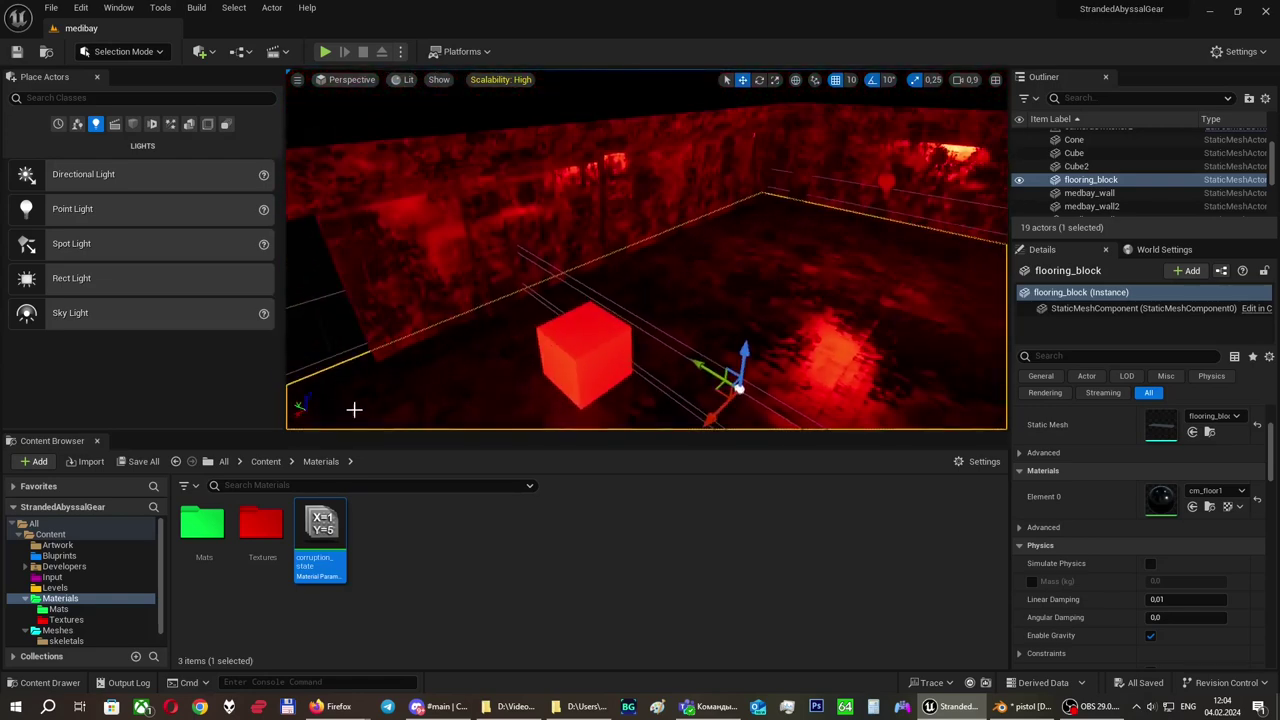
{"action": "double_click", "coordinate": [320, 527]}
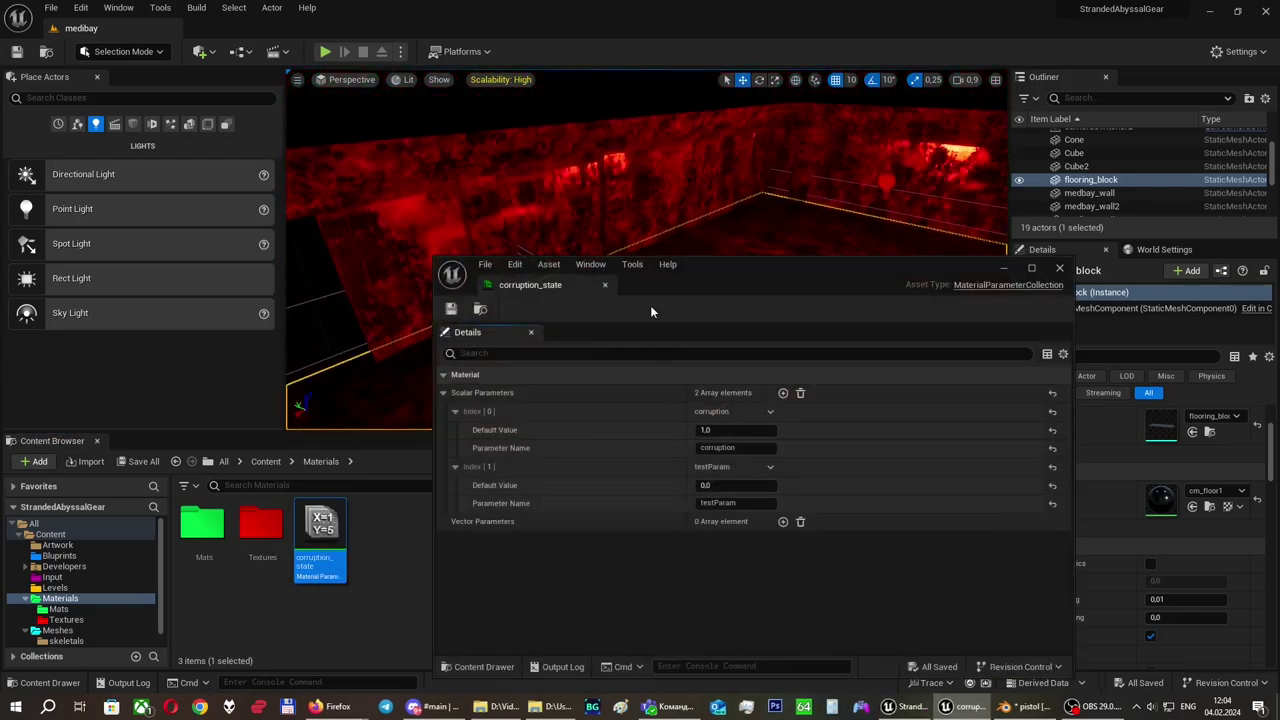
{"action": "left_click", "coordinate": [717, 430]}
{"action": "right_click_drag", "start_coordinate": [822, 169], "coordinate": [818, 166]}
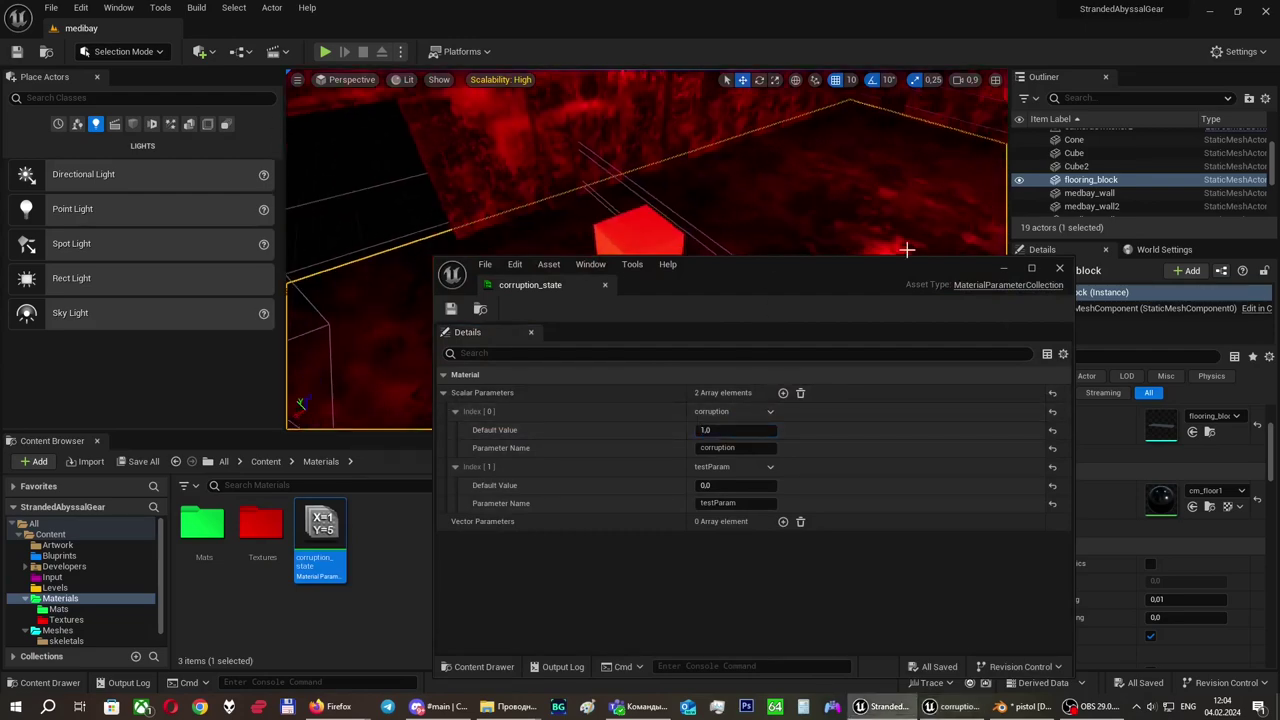
{"action": "left_click", "coordinate": [757, 429]}
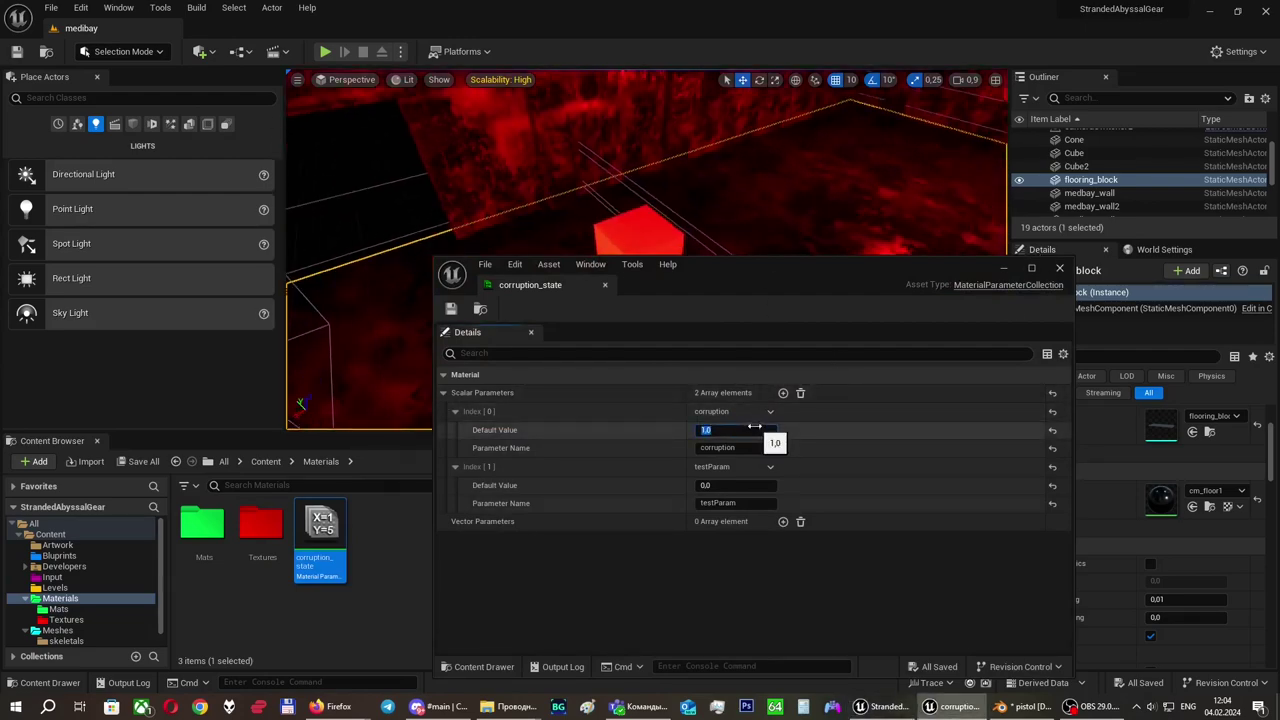
{"action": "type", "text": "0"}
{"action": "key", "text": "Return"}
{"action": "left_click", "coordinate": [1058, 267]}
Step: Change the light color of PointLight2 above the floor from red to a pale cyan
{"action": "right_click_drag", "start_coordinate": [900, 250], "coordinate": [905, 270]}
{"action": "right_click_drag", "start_coordinate": [782, 328], "coordinate": [765, 290]}
{"action": "left_click", "coordinate": [731, 187]}
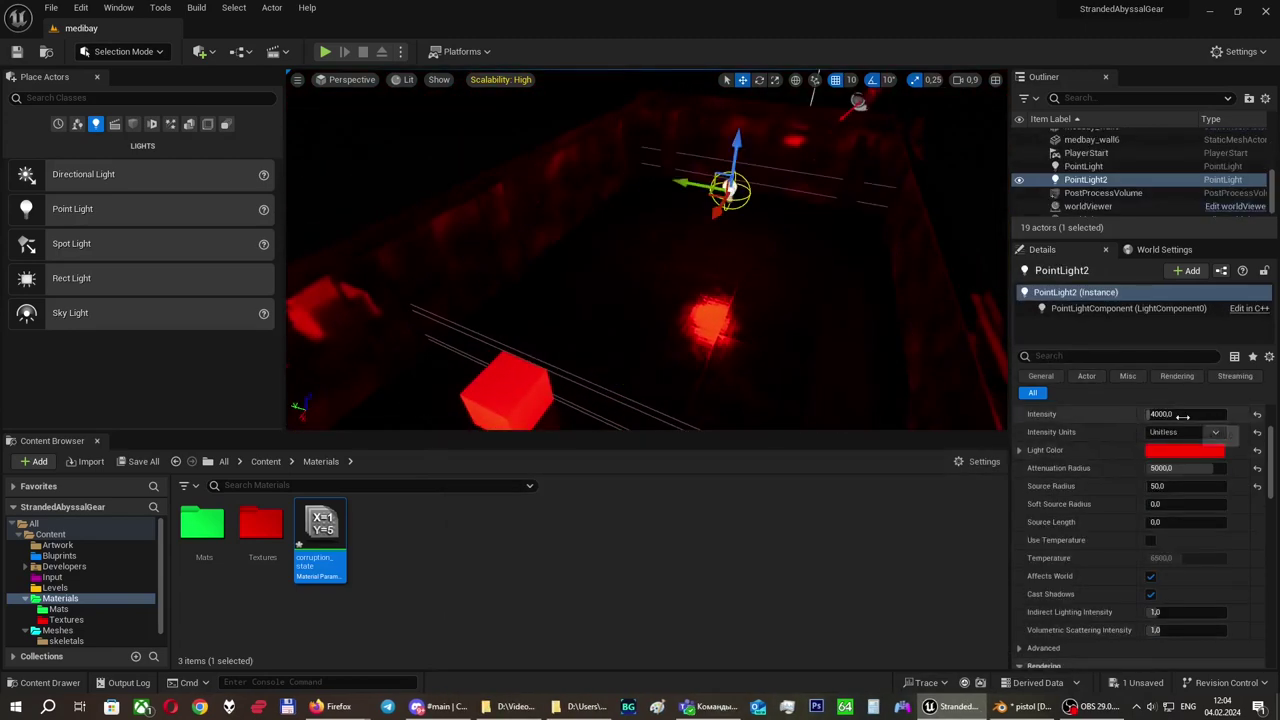
{"action": "left_click", "coordinate": [1182, 451]}
{"action": "left_click_drag", "start_coordinate": [1027, 468], "coordinate": [967, 453]}
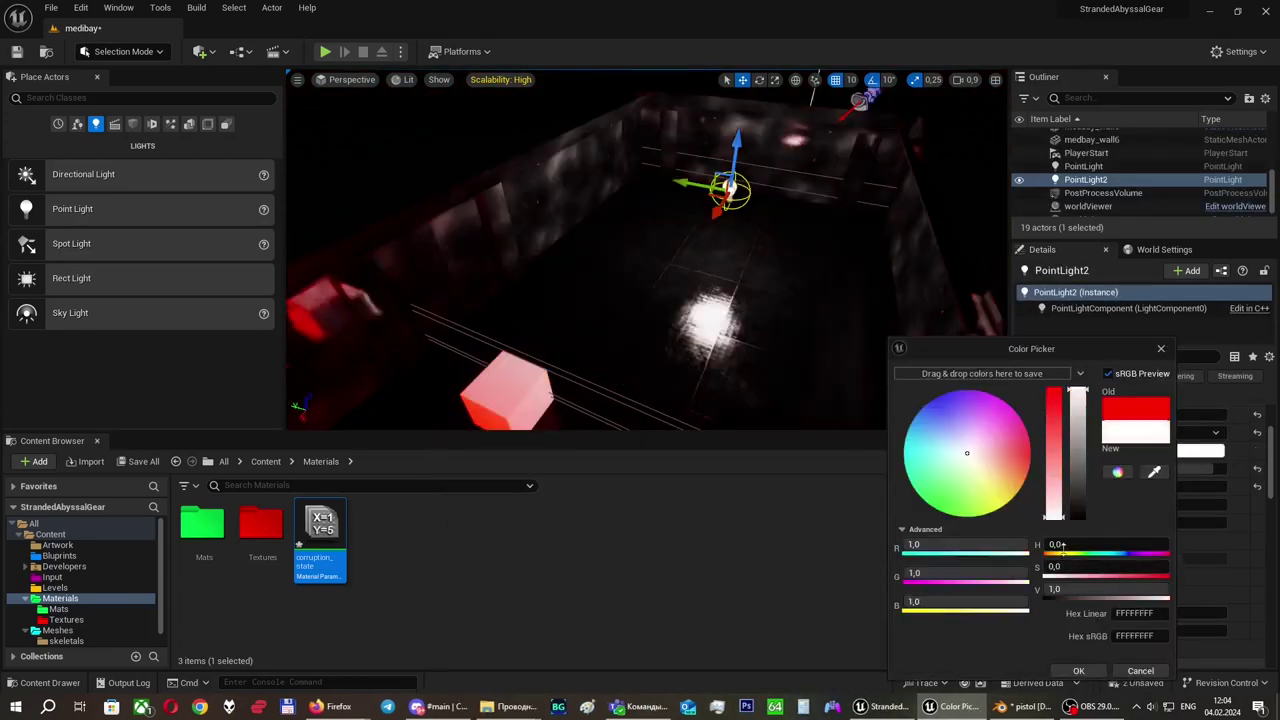
{"action": "left_click", "coordinate": [943, 457]}
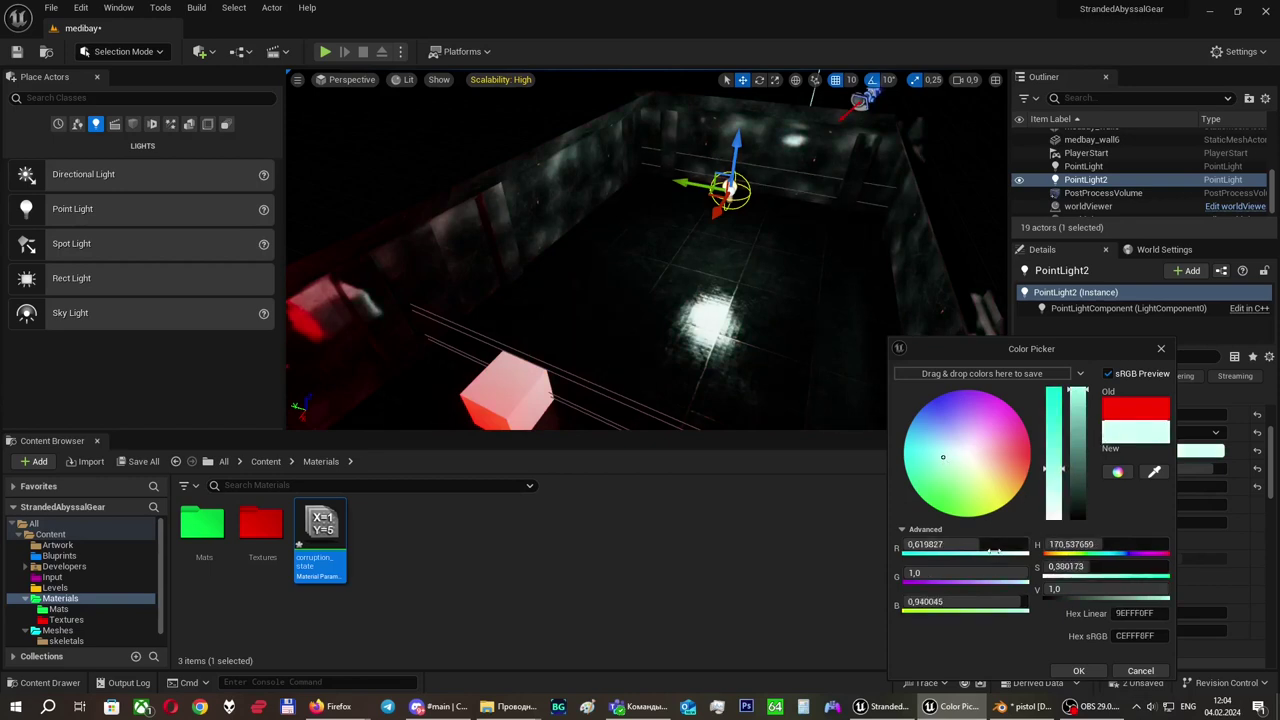
{"action": "left_click", "coordinate": [1078, 670]}
Step: Try PointLight2's intensity at 800, raise it to 8000 and view the lit floor and walls
{"action": "type", "text": "800"}
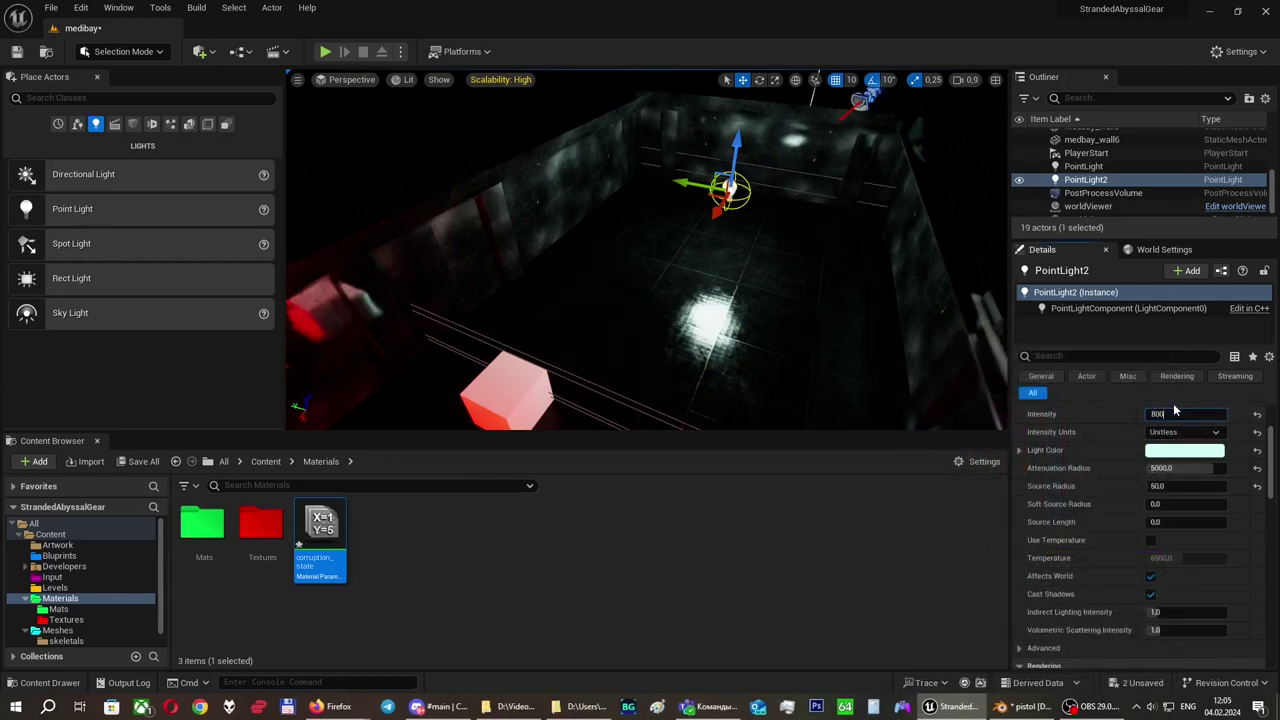
{"action": "key", "text": "Return"}
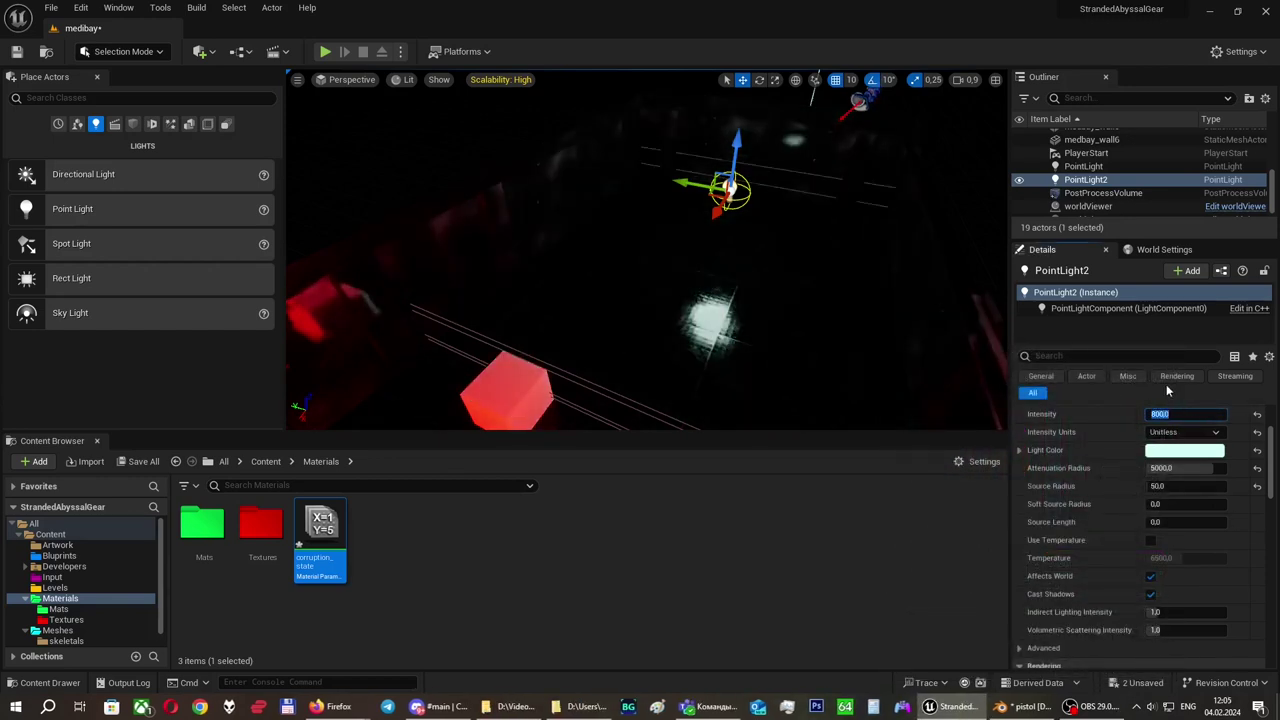
{"action": "type", "text": "8000"}
{"action": "key", "text": "Return"}
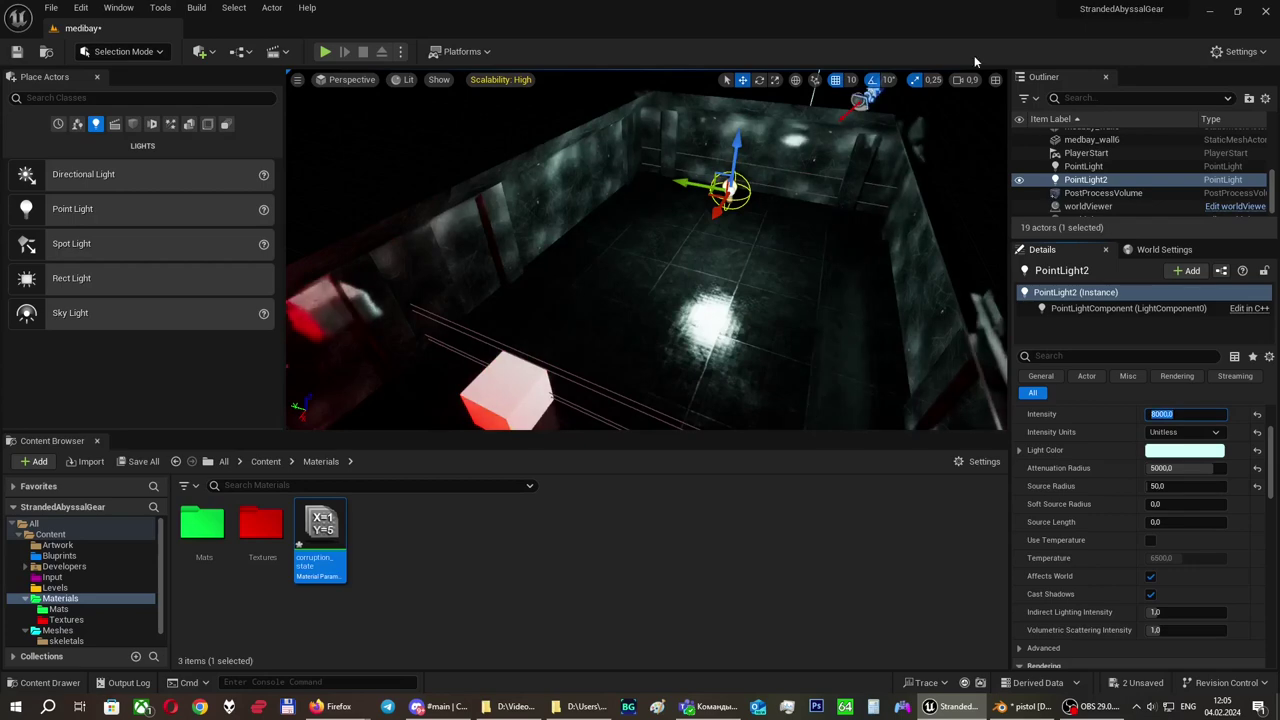
{"action": "right_click_drag", "start_coordinate": [680, 286], "coordinate": [723, 251]}
{"action": "mouse_move", "coordinate": [728, 198]}
{"action": "right_mouse_down"}
{"action": "mouse_move", "coordinate": [700, 225]}
{"action": "mouse_move", "coordinate": [780, 300]}
{"action": "mouse_move", "coordinate": [716, 210]}
{"action": "right_mouse_up"}
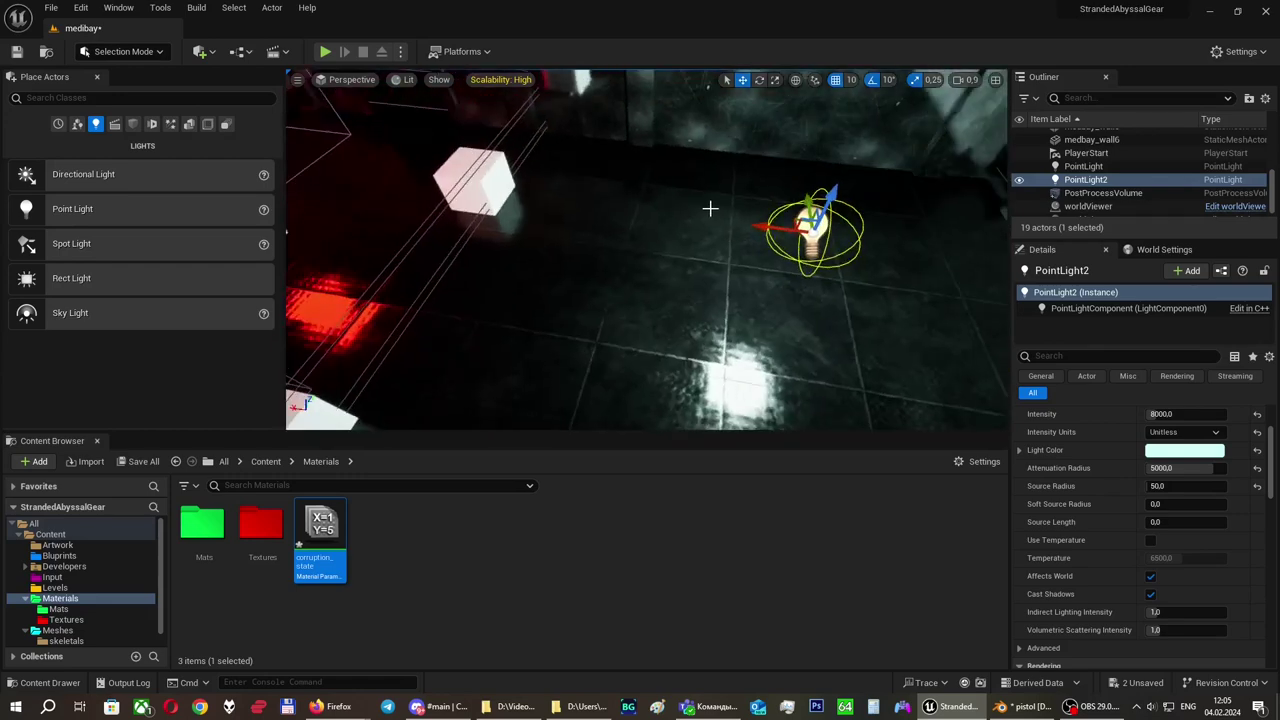
Step: Undo the intensity and light color changes made to PointLight2
{"action": "key", "text": "ctrl+z"}
{"action": "key", "text": "ctrl+z"}
{"action": "key", "text": "ctrl+z"}
{"action": "key", "text": "ctrl+z"}
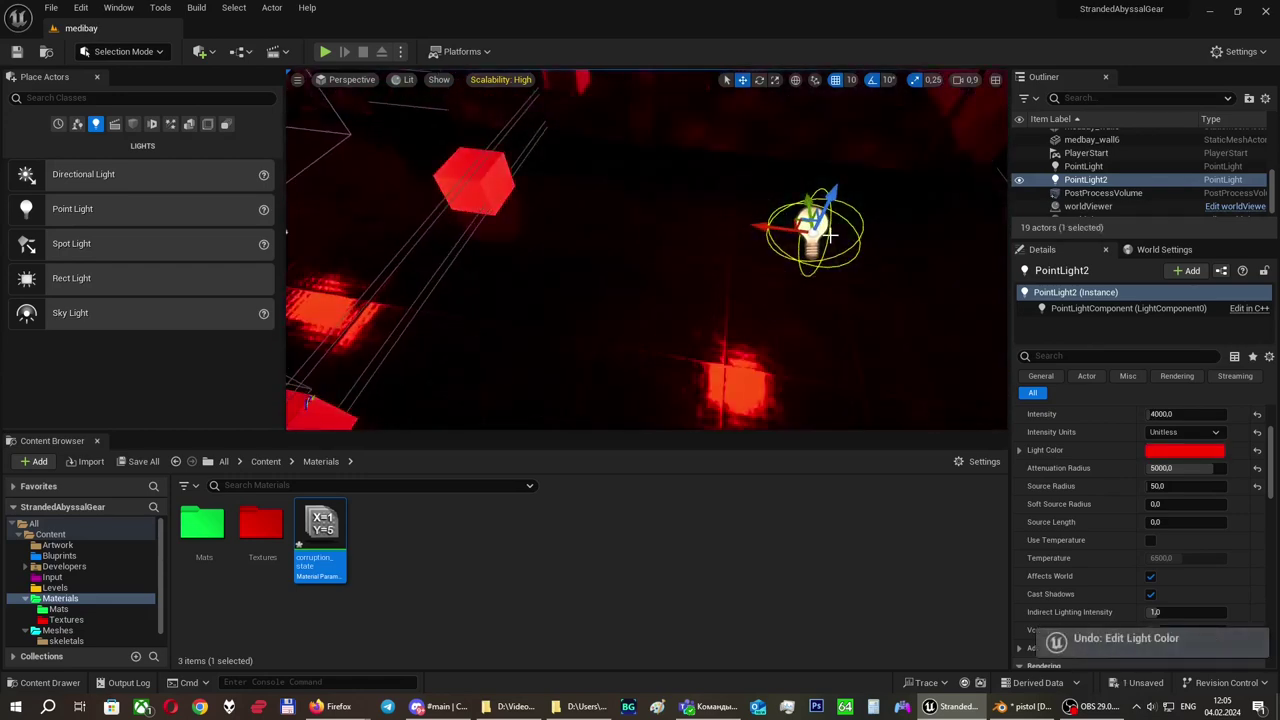
Step: Save the medibay level and the modified corruption_state asset
{"action": "right_click_drag", "start_coordinate": [830, 235], "coordinate": [690, 256]}
{"action": "left_click", "coordinate": [17, 53]}
{"action": "mouse_move", "coordinate": [557, 208]}
{"action": "right_mouse_down"}
{"action": "mouse_move", "coordinate": [450, 200]}
{"action": "mouse_move", "coordinate": [553, 208]}
{"action": "right_mouse_up"}
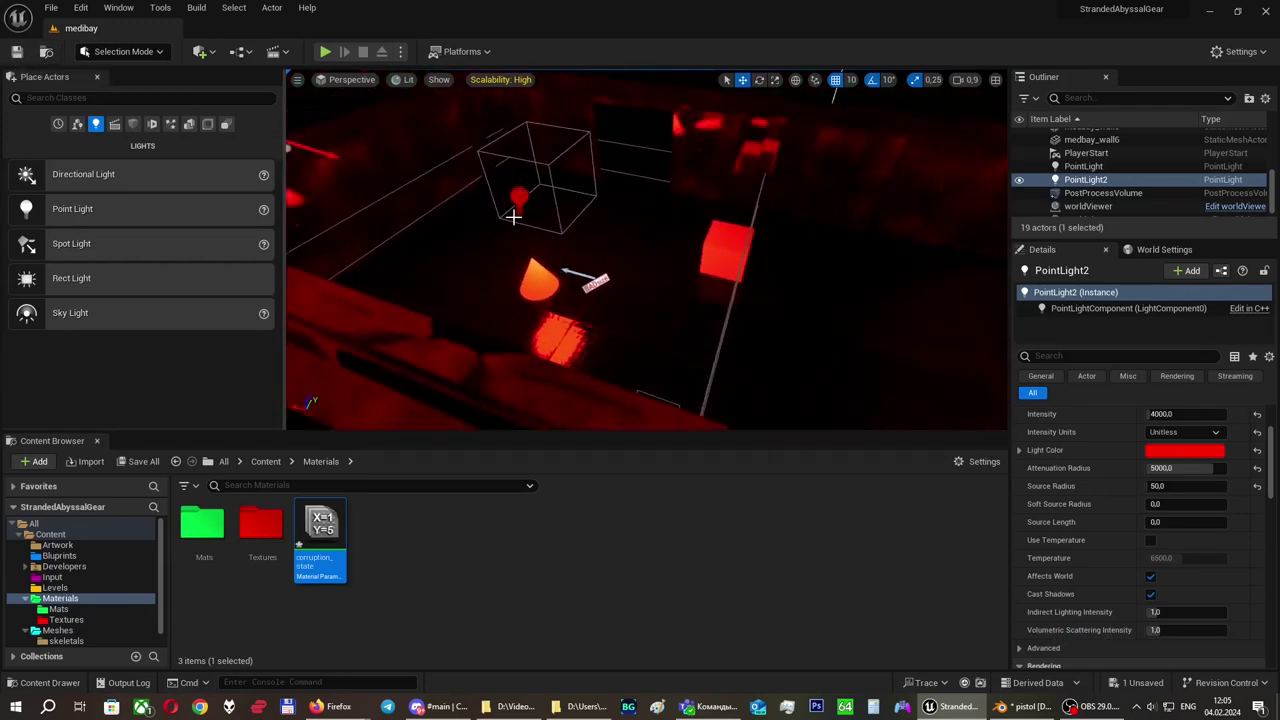
{"action": "left_click", "coordinate": [120, 461]}
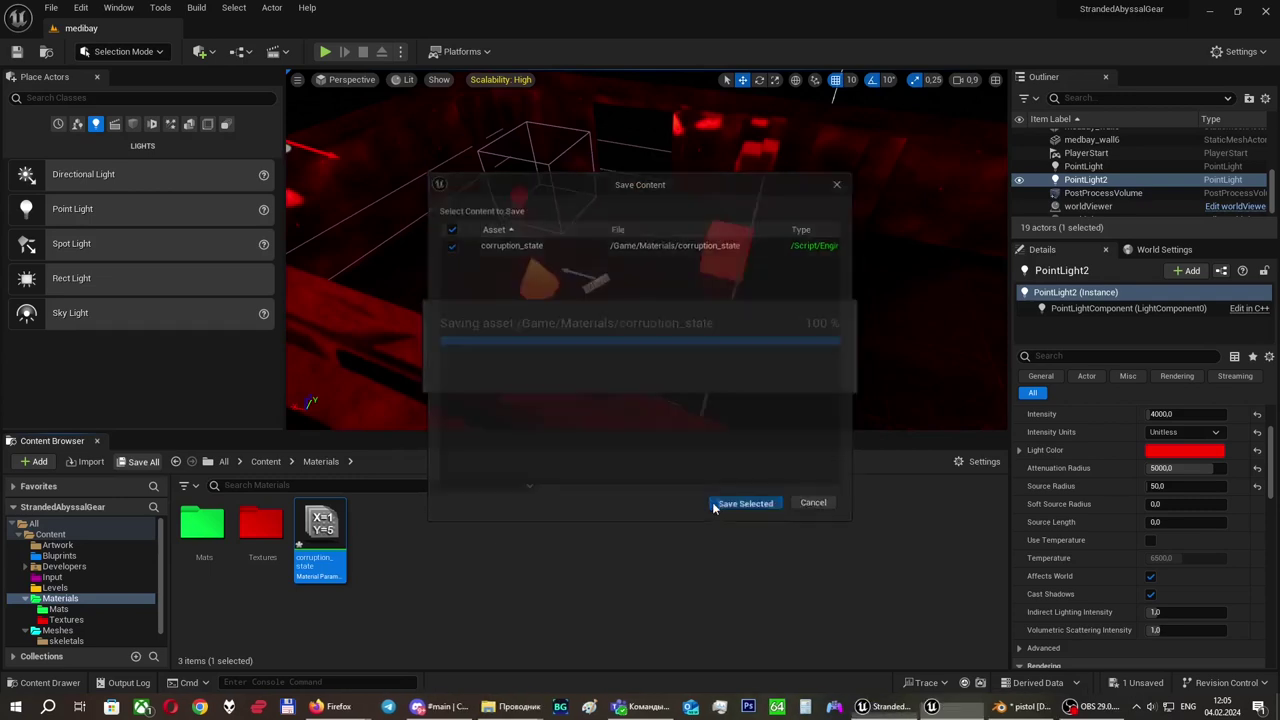
{"action": "left_click", "coordinate": [714, 501]}
{"action": "right_click_drag", "start_coordinate": [737, 243], "coordinate": [830, 251]}
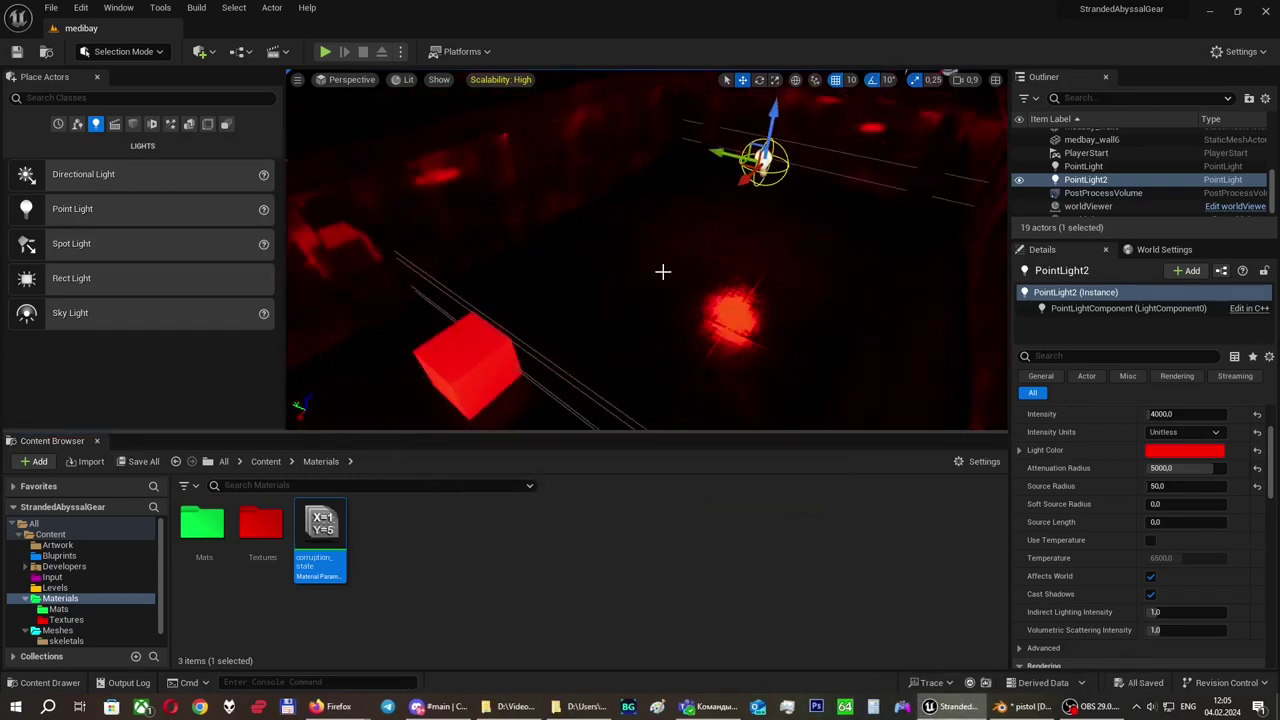
Step: Open the pcChar blueprint from the Bluprints folder and maximize its editor window
{"action": "left_click", "coordinate": [59, 555]}
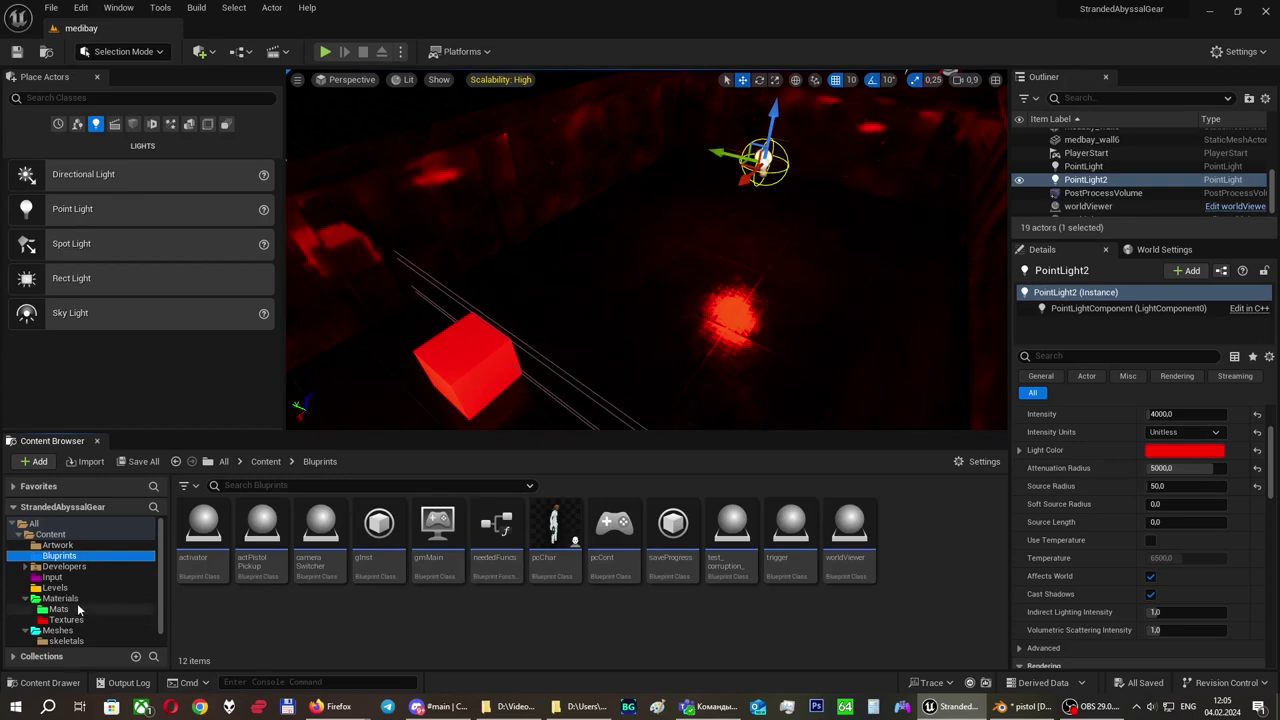
{"action": "left_click", "coordinate": [30, 631]}
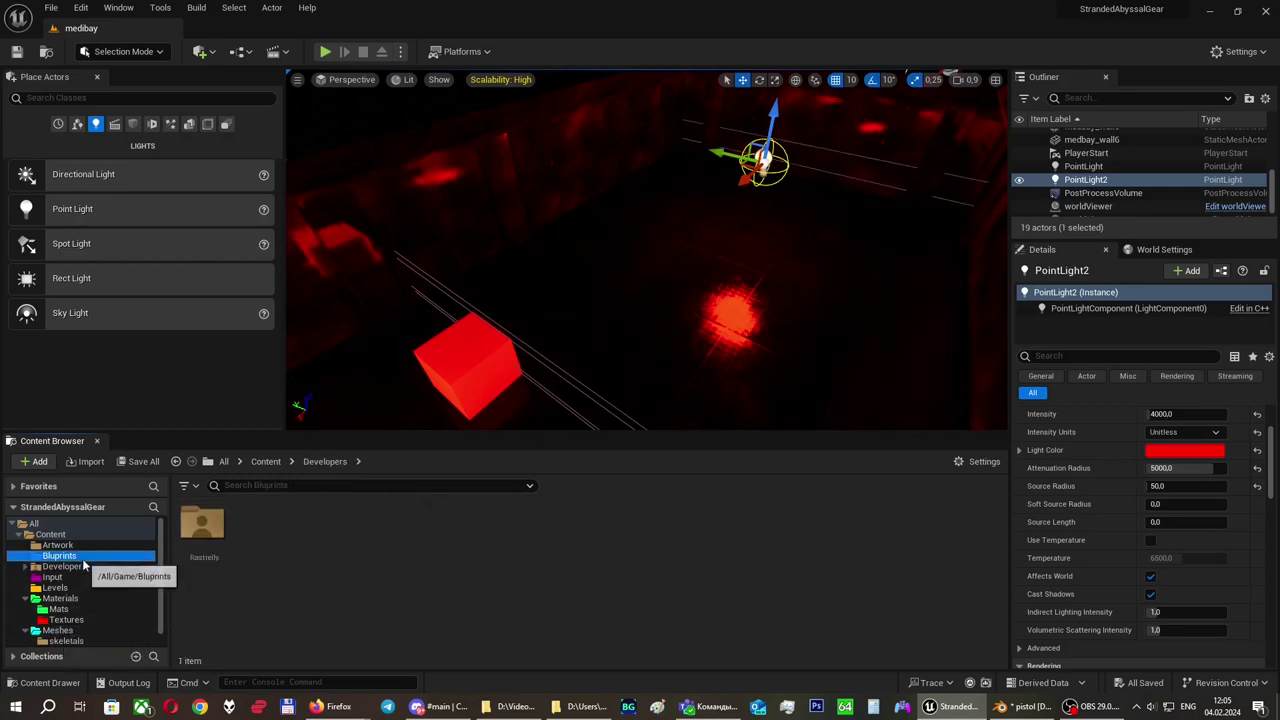
{"action": "double_click", "coordinate": [545, 566]}
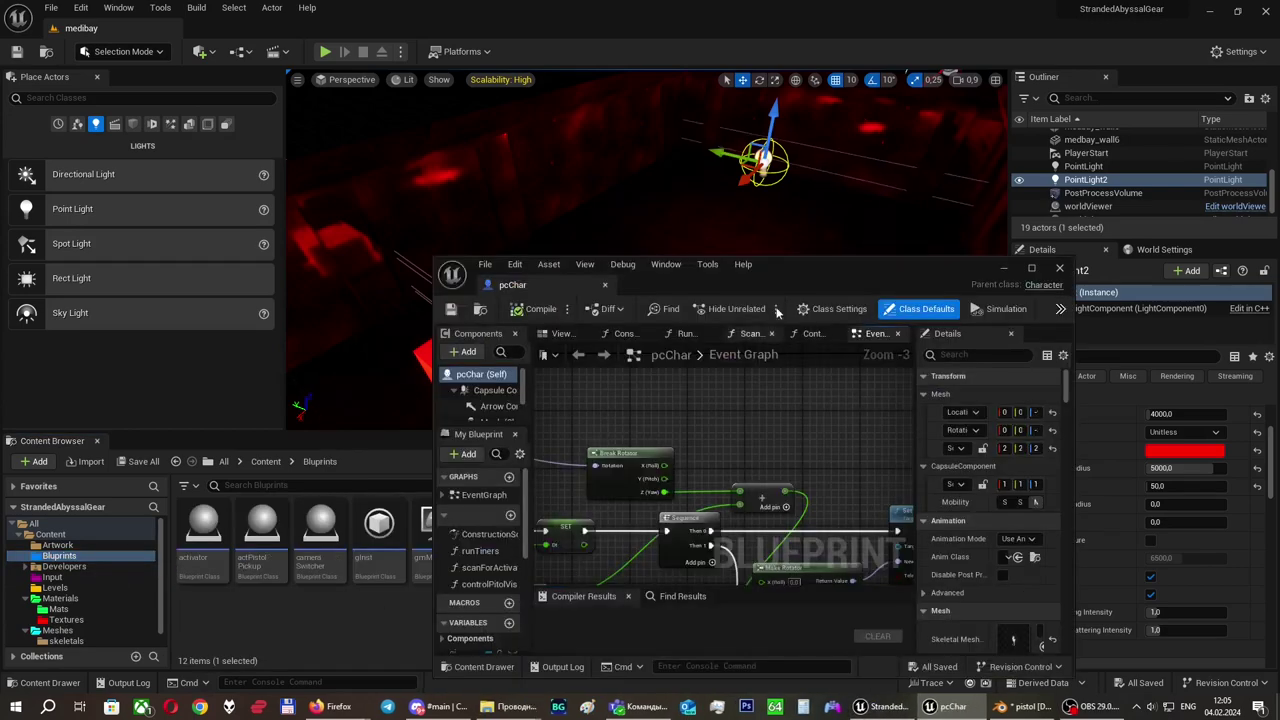
{"action": "double_click", "coordinate": [844, 274]}
Step: Examine pcChar's Event Graph, including the Sequence, actor rotation, function call and input vector nodes
{"action": "scroll", "coordinate": [747, 380], "scroll_direction": "down", "scroll_amount": 4}
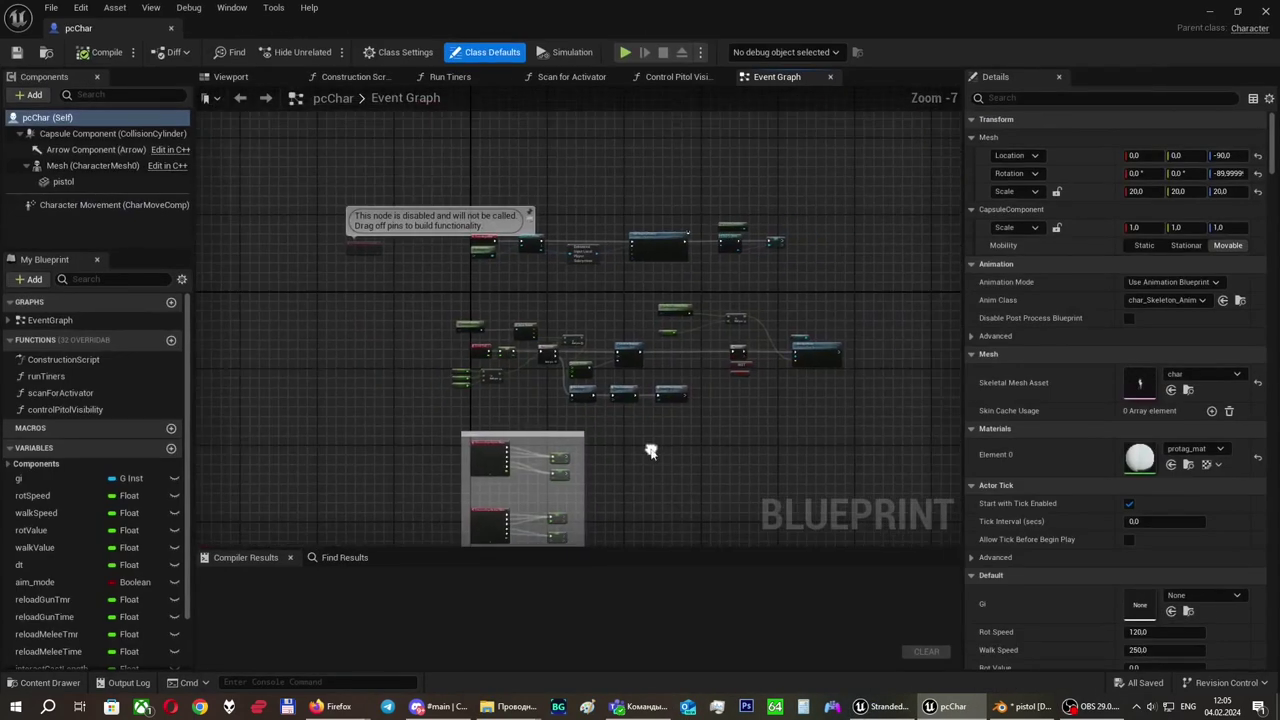
{"action": "scroll", "coordinate": [635, 425], "scroll_direction": "up", "scroll_amount": 2}
{"action": "right_click_drag", "start_coordinate": [601, 186], "coordinate": [506, 250]}
{"action": "right_click_drag", "start_coordinate": [548, 296], "coordinate": [607, 217]}
{"action": "right_click_drag", "start_coordinate": [595, 382], "coordinate": [622, 150]}
{"action": "right_click_drag", "start_coordinate": [750, 166], "coordinate": [710, 340]}
{"action": "scroll", "coordinate": [495, 286], "scroll_direction": "up", "scroll_amount": 4}
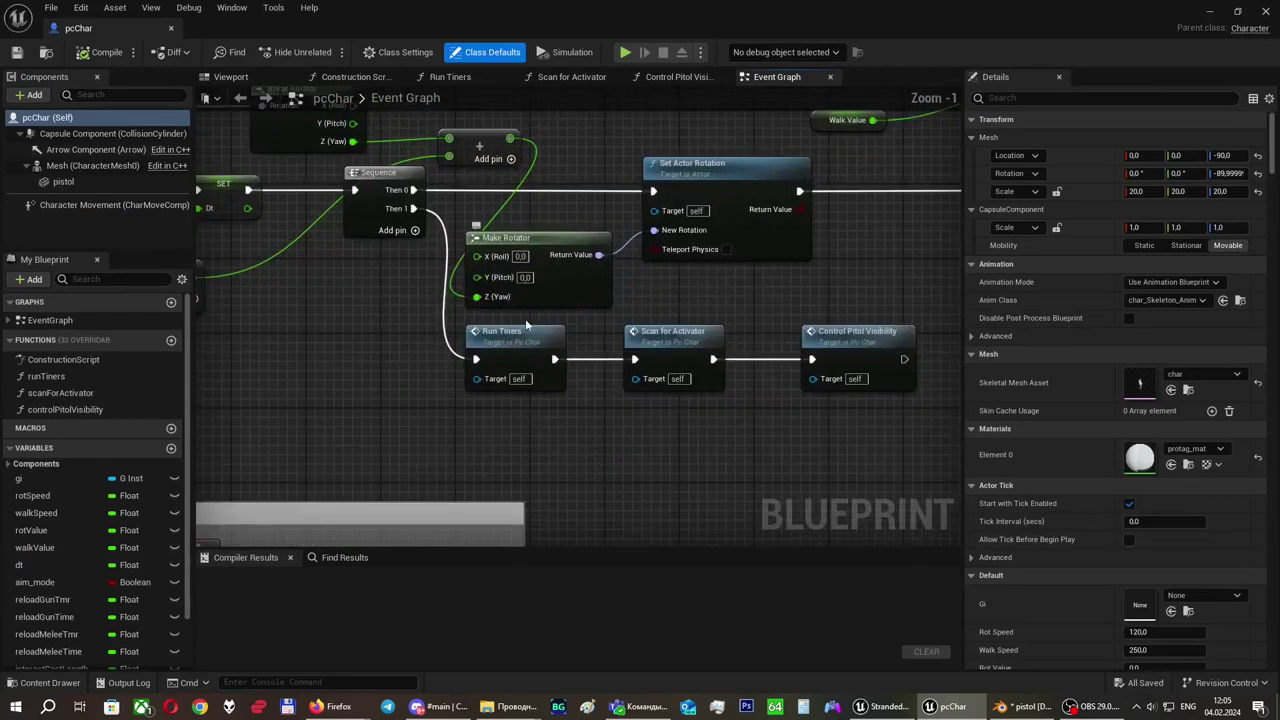
{"action": "right_click_drag", "start_coordinate": [514, 324], "coordinate": [491, 405]}
{"action": "scroll", "coordinate": [490, 404], "scroll_direction": "down", "scroll_amount": 1}
{"action": "scroll", "coordinate": [523, 374], "scroll_direction": "down", "scroll_amount": 3}
{"action": "scroll", "coordinate": [429, 397], "scroll_direction": "up", "scroll_amount": 1}
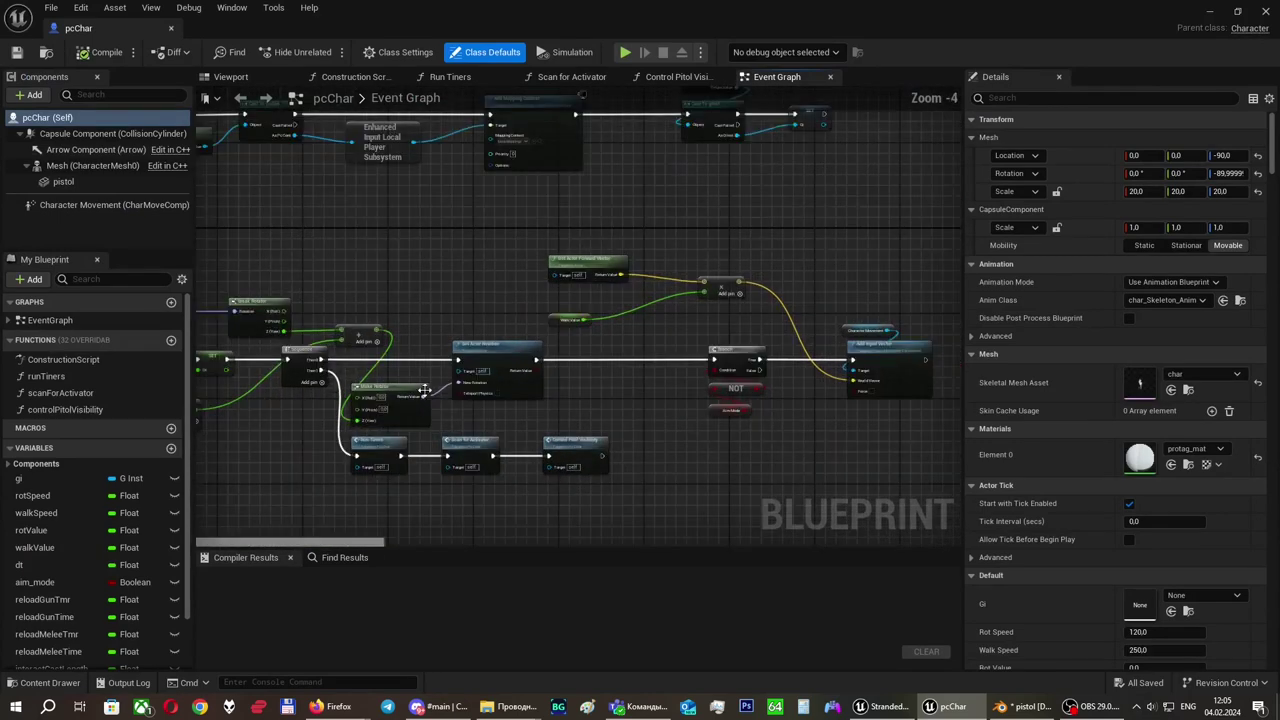
Step: Highlight the forward movement nodes and the Branch, NOT and Aim Mode nodes that gate them in the Event Graph
{"action": "right_click_drag", "start_coordinate": [300, 262], "coordinate": [460, 254]}
{"action": "left_click_drag", "start_coordinate": [536, 244], "coordinate": [898, 402]}
{"action": "scroll", "coordinate": [708, 398], "scroll_direction": "up", "scroll_amount": 3}
{"action": "left_click_drag", "start_coordinate": [670, 394], "coordinate": [550, 261]}
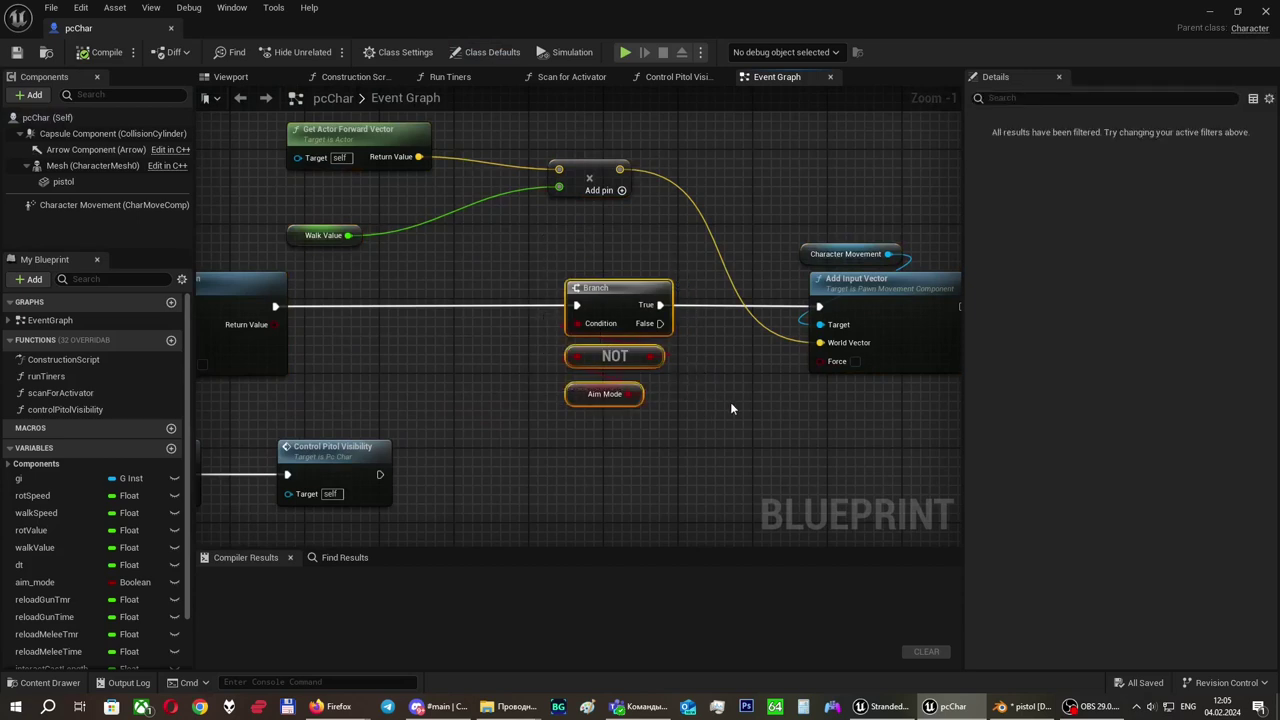
{"action": "right_click_drag", "start_coordinate": [730, 407], "coordinate": [585, 411]}
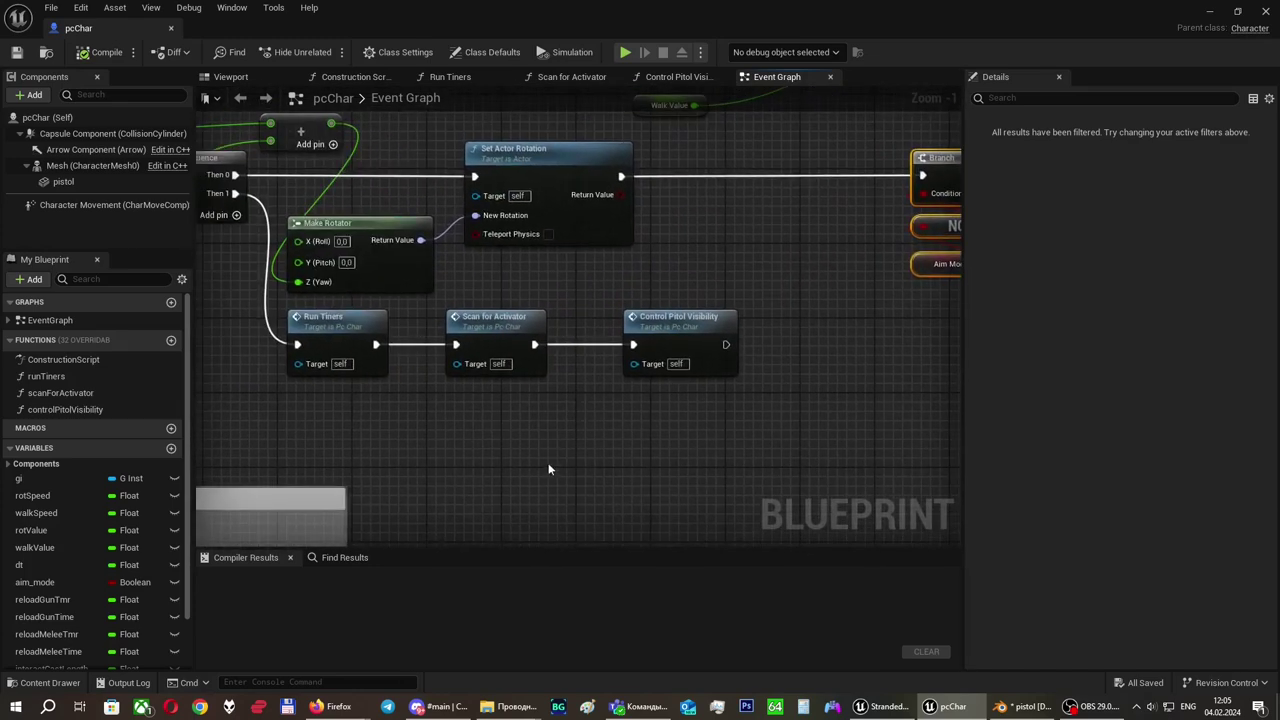
Step: Rename the runTiners function to runTimers, and compile and save the pcChar blueprint
{"action": "right_click_drag", "start_coordinate": [533, 463], "coordinate": [609, 445]}
{"action": "left_click_drag", "start_coordinate": [379, 358], "coordinate": [598, 401]}
{"action": "left_click", "coordinate": [67, 378]}
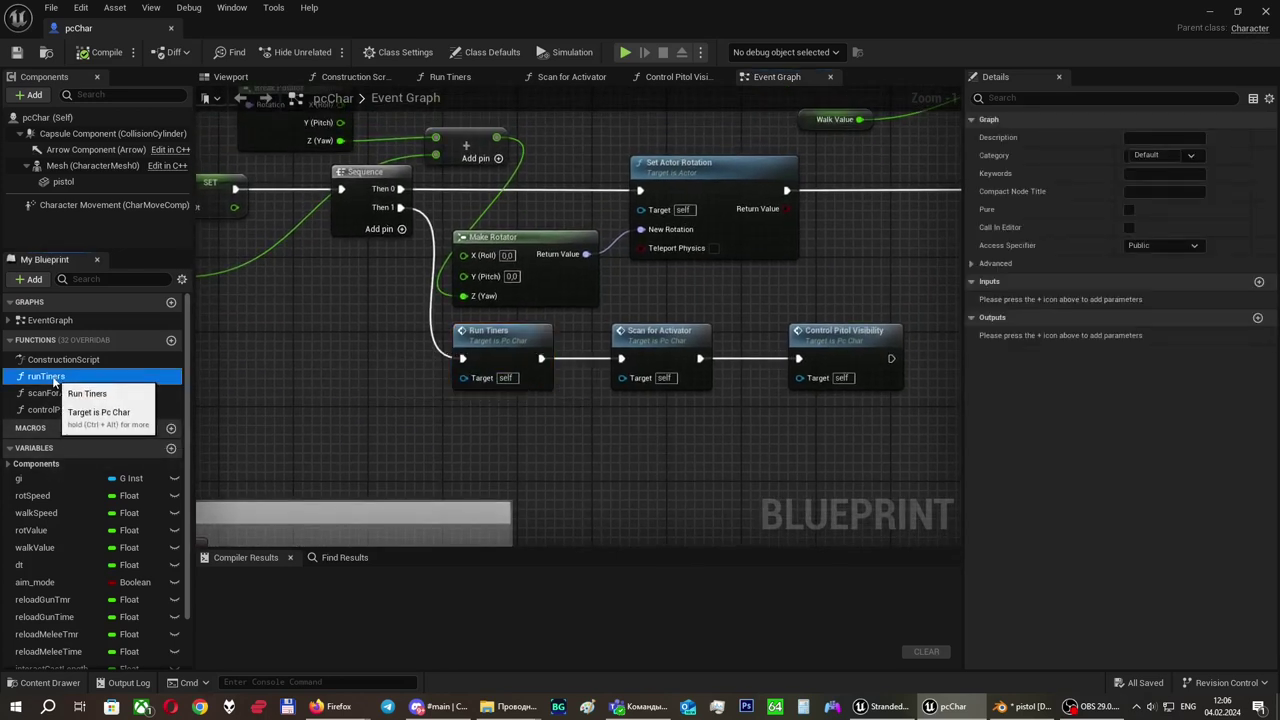
{"action": "left_click", "coordinate": [67, 379]}
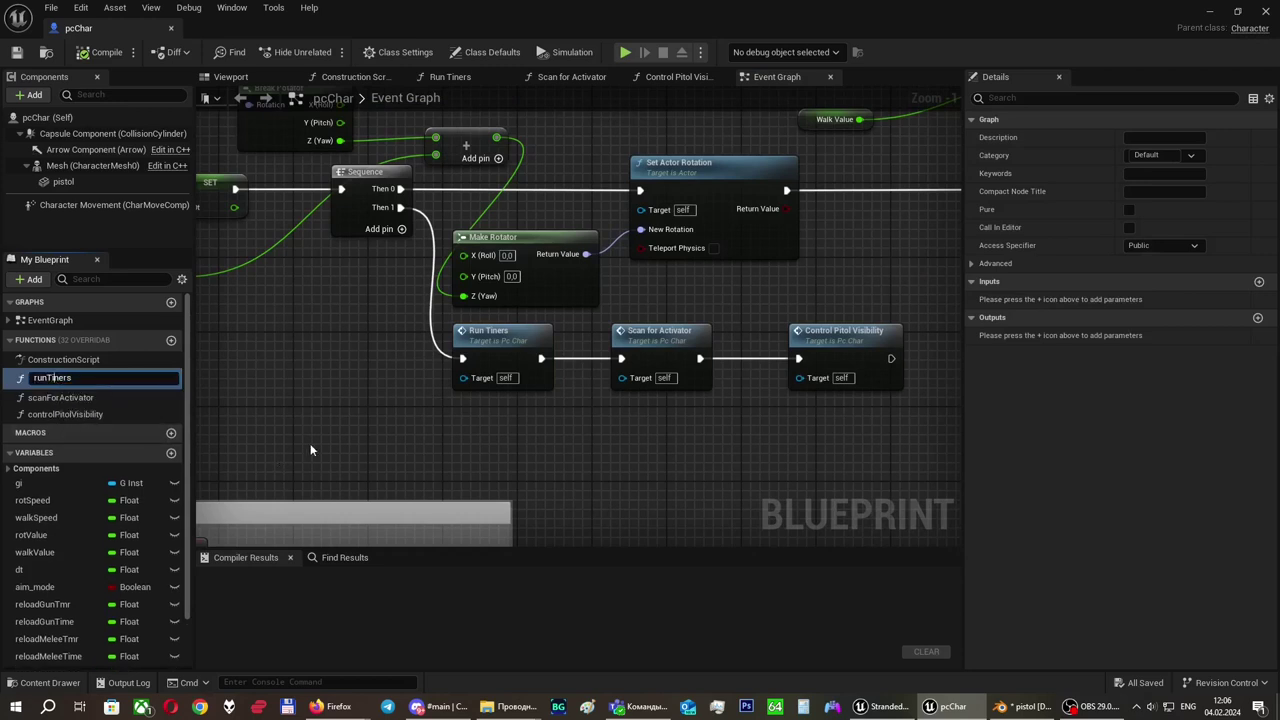
{"action": "type", "text": "m"}
{"action": "key", "text": "Return"}
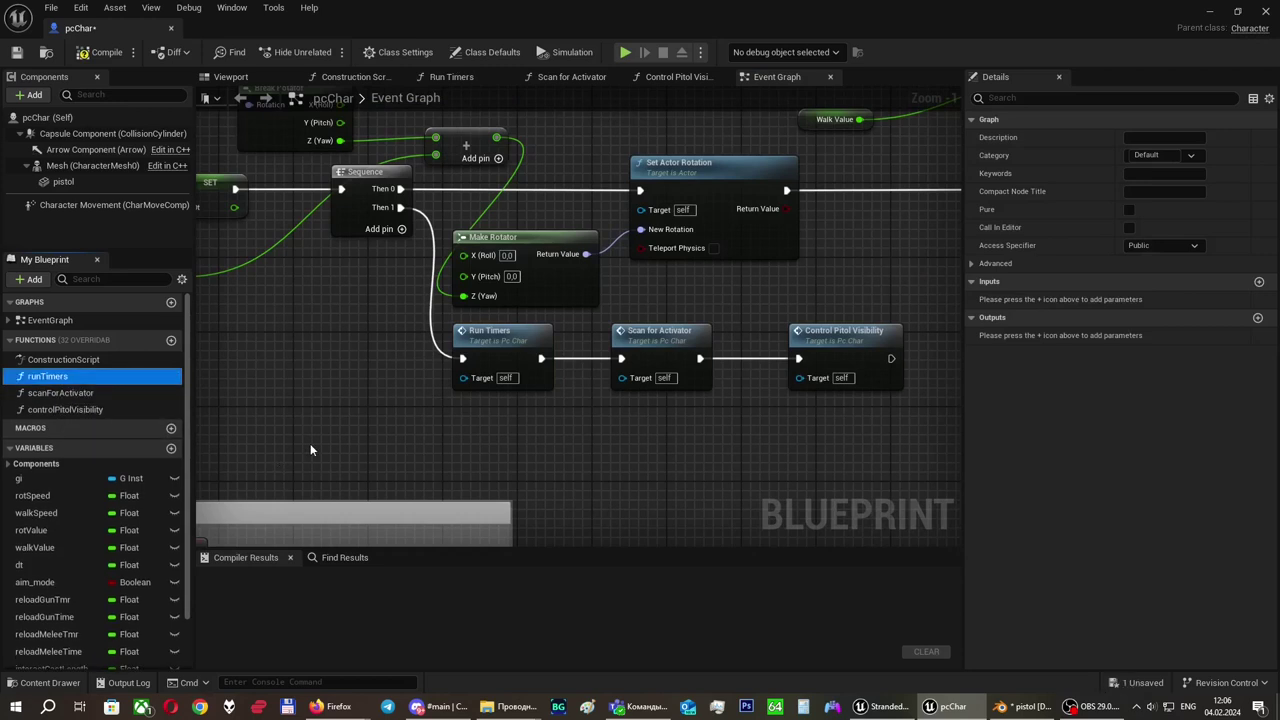
{"action": "left_click", "coordinate": [100, 52]}
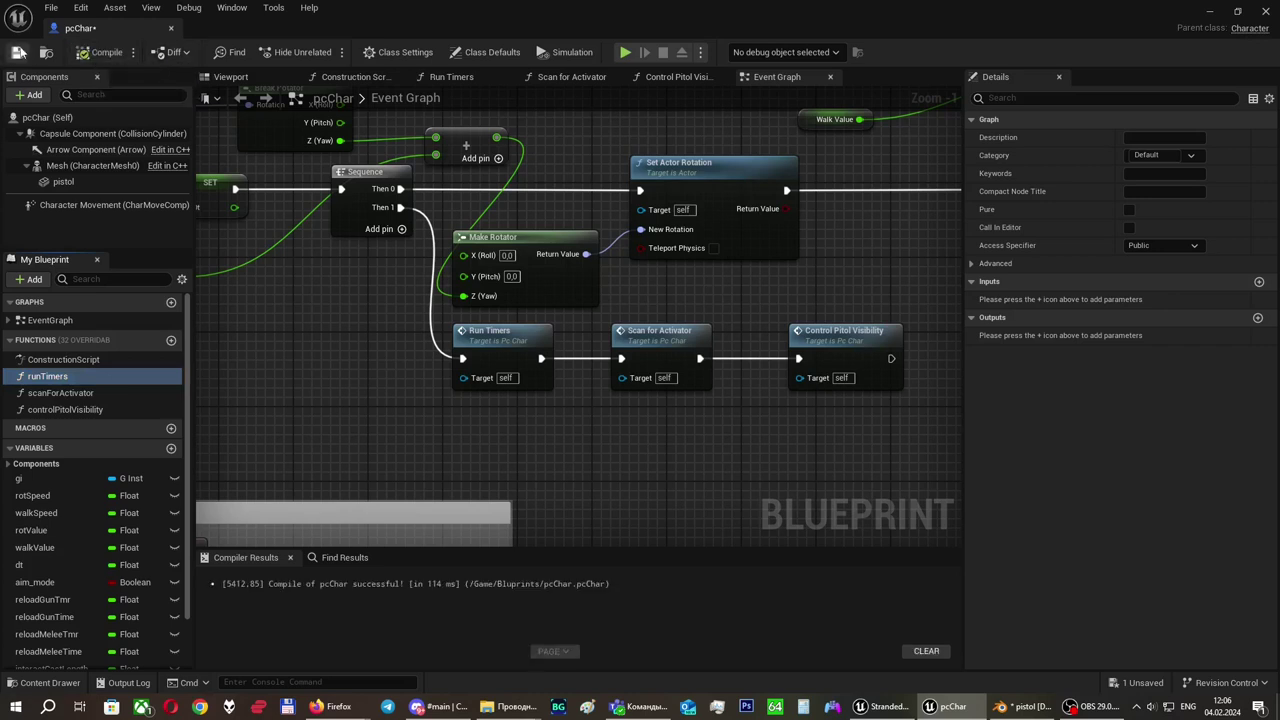
{"action": "left_click", "coordinate": [17, 52]}
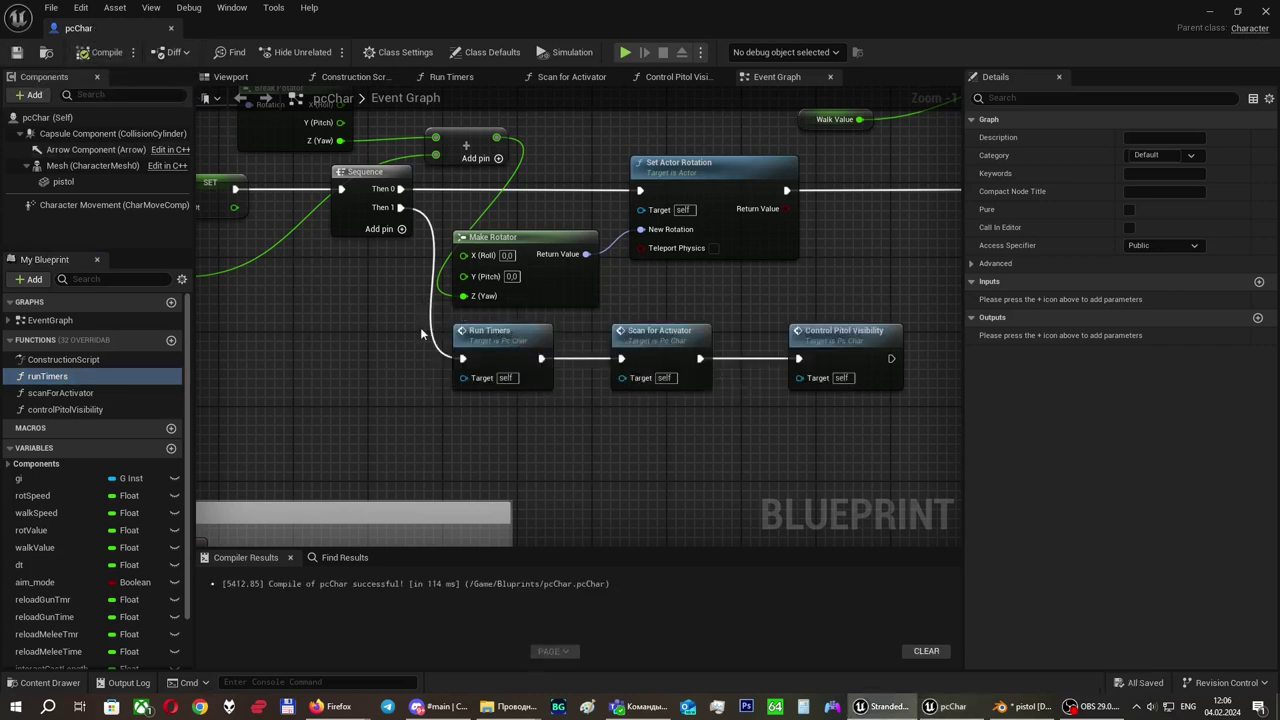
Step: Open the Run Timers function graph and select its Run Timer, Reload Gun Tmr and Dt nodes
{"action": "double_click", "coordinate": [500, 352]}
{"action": "left_click_drag", "start_coordinate": [522, 228], "coordinate": [706, 441]}
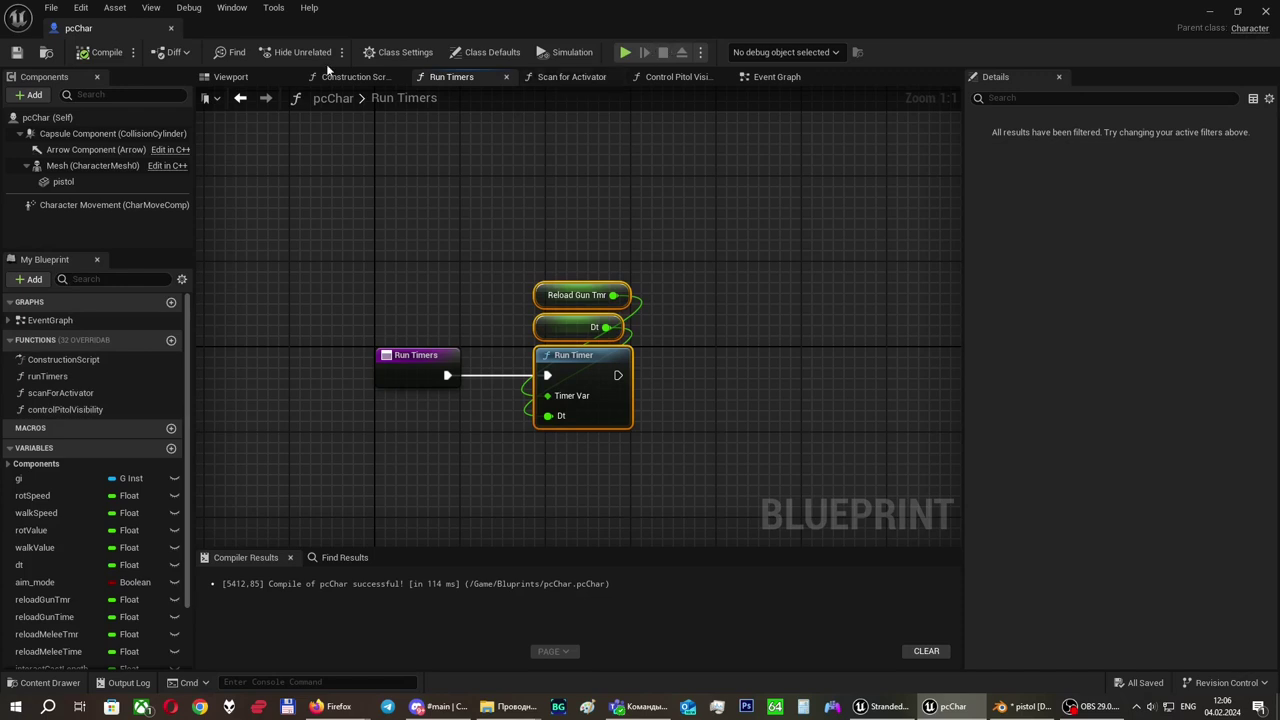
Step: Open the Scan for Activator function from the Event Graph and examine the location, direction and rotation inputs of its Box Trace By Channel node
{"action": "left_click", "coordinate": [231, 77]}
{"action": "left_click", "coordinate": [767, 79]}
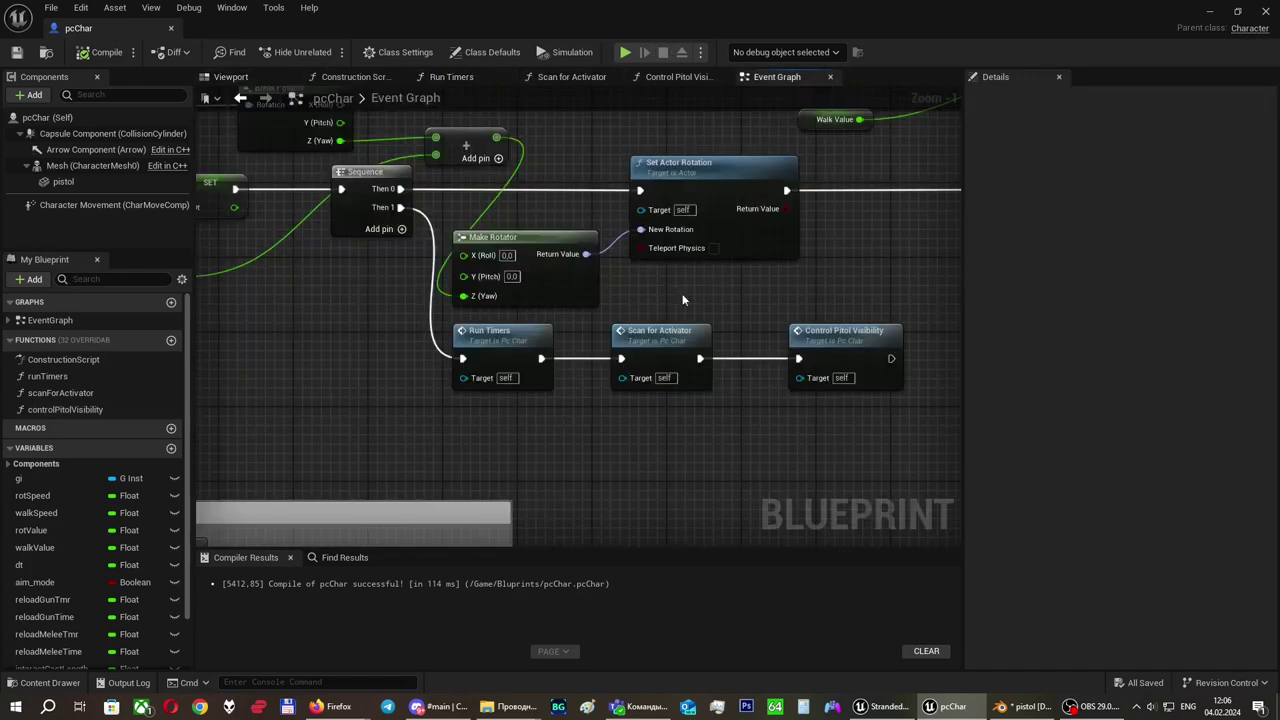
{"action": "left_click", "coordinate": [663, 347]}
{"action": "double_click", "coordinate": [663, 347]}
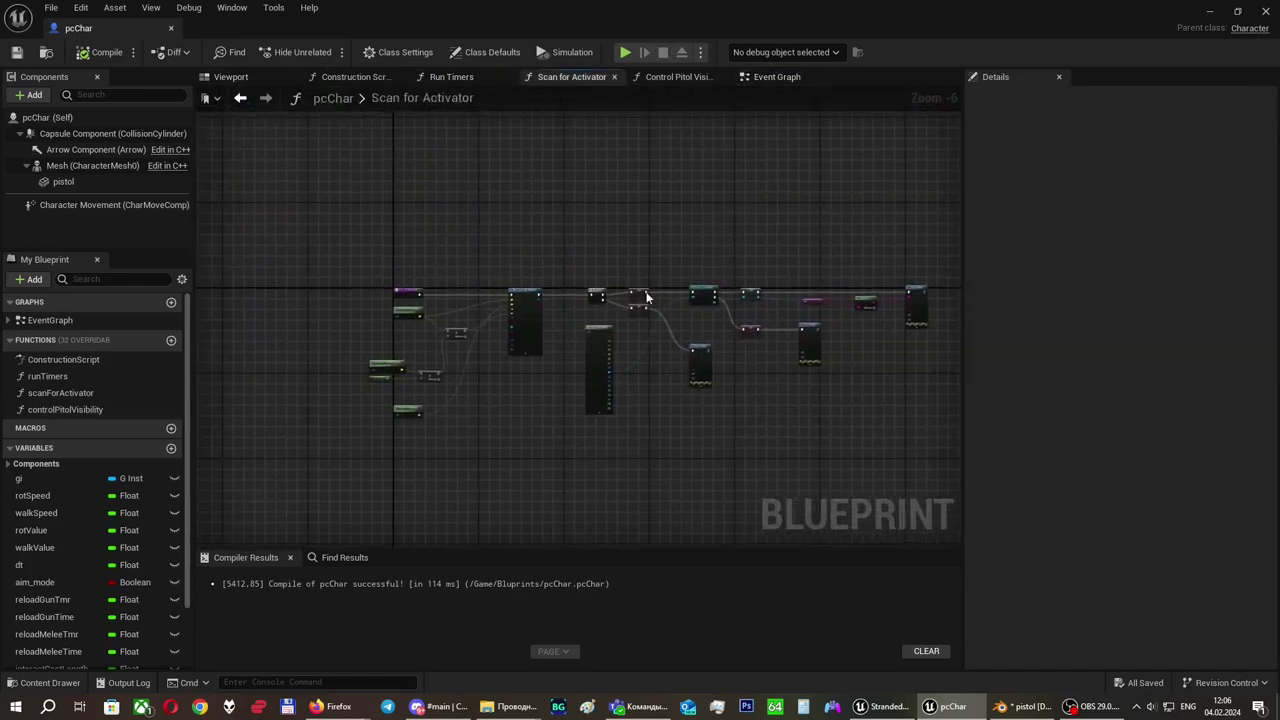
{"action": "scroll", "coordinate": [553, 226], "scroll_direction": "up", "scroll_amount": 4}
{"action": "right_click_drag", "start_coordinate": [590, 140], "coordinate": [612, 188]}
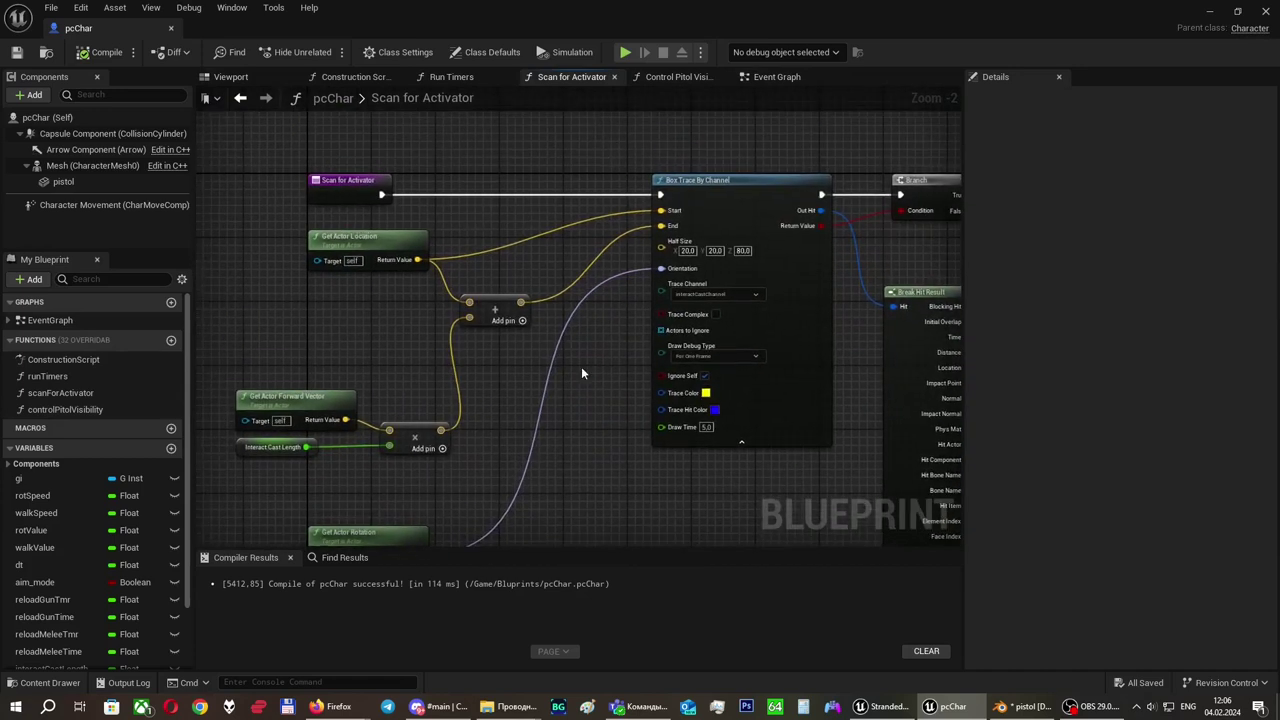
{"action": "right_click_drag", "start_coordinate": [577, 367], "coordinate": [652, 317]}
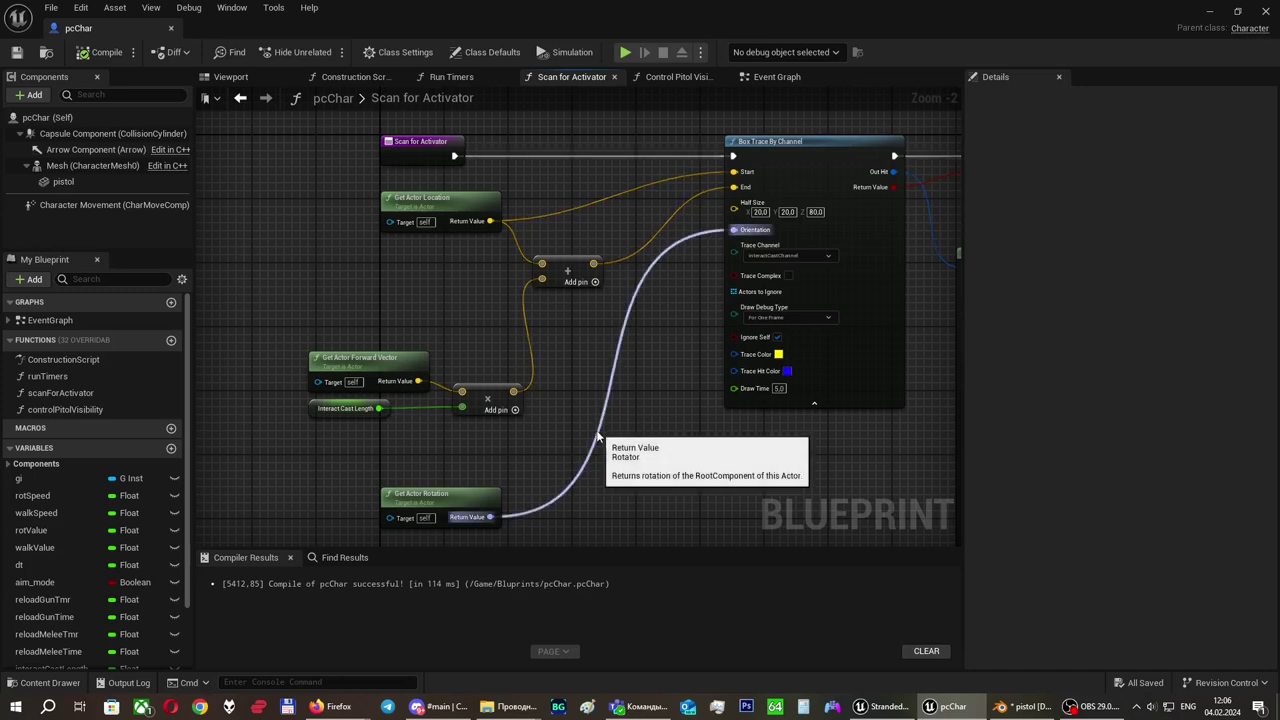
Step: Examine Scan for Activator's hit-result Branch, Cast To activator, SET and Print String nodes, and save and close the pcChar blueprint
{"action": "right_click_drag", "start_coordinate": [627, 449], "coordinate": [361, 475]}
{"action": "right_click_drag", "start_coordinate": [488, 477], "coordinate": [311, 422]}
{"action": "right_click_drag", "start_coordinate": [692, 338], "coordinate": [678, 371]}
{"action": "right_click_drag", "start_coordinate": [809, 236], "coordinate": [557, 334]}
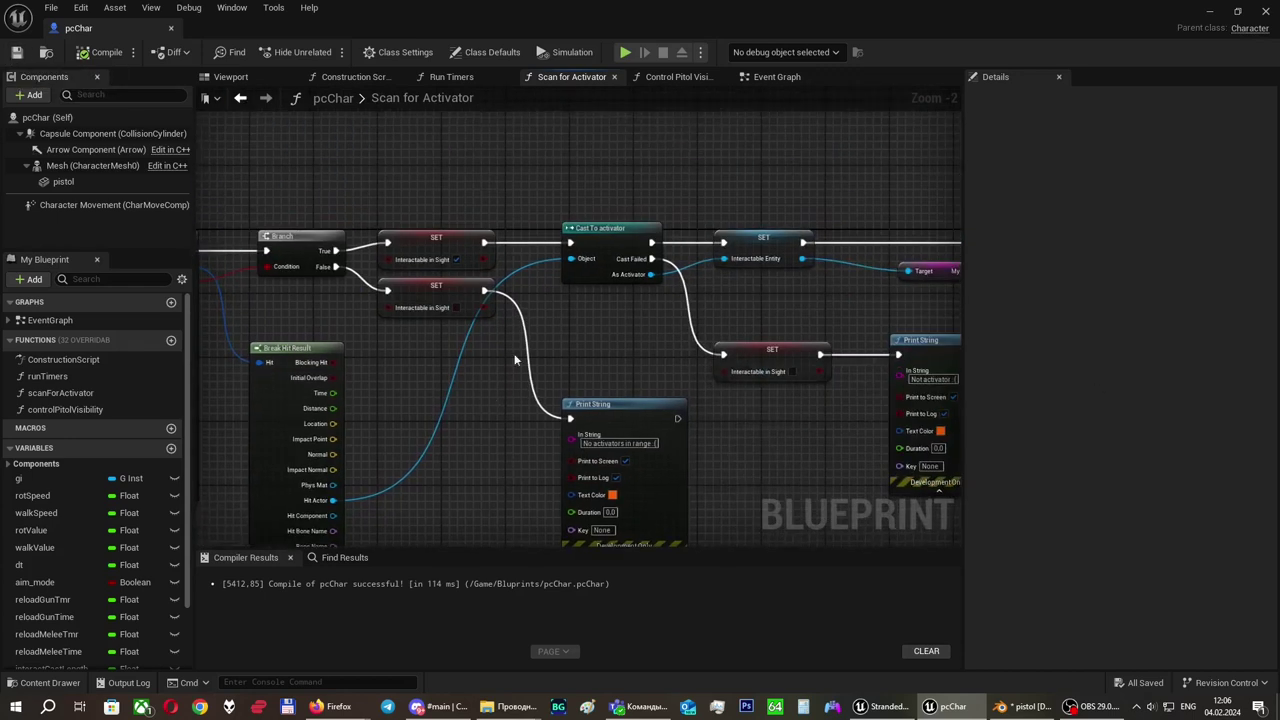
{"action": "right_click_drag", "start_coordinate": [867, 317], "coordinate": [658, 361]}
{"action": "right_click_drag", "start_coordinate": [774, 303], "coordinate": [668, 332]}
{"action": "left_click_drag", "start_coordinate": [655, 307], "coordinate": [792, 386]}
{"action": "left_click", "coordinate": [792, 386]}
{"action": "left_click", "coordinate": [17, 52]}
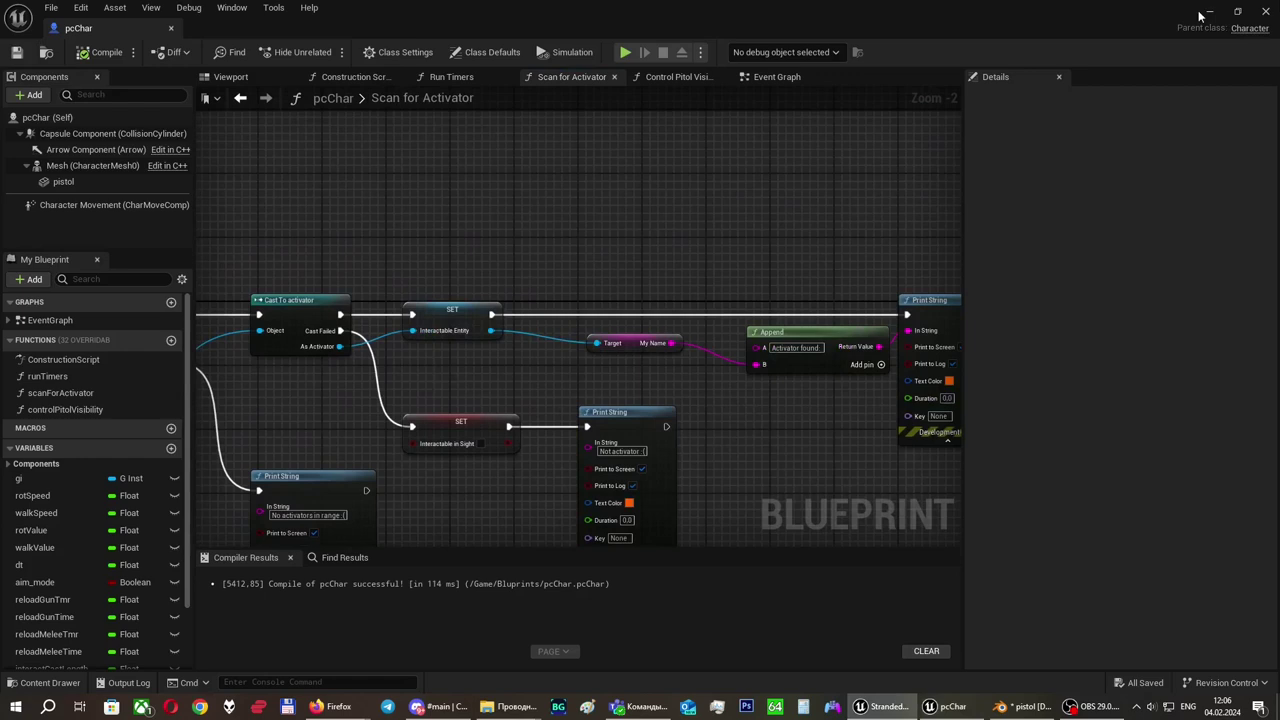
{"action": "left_click", "coordinate": [1265, 11]}
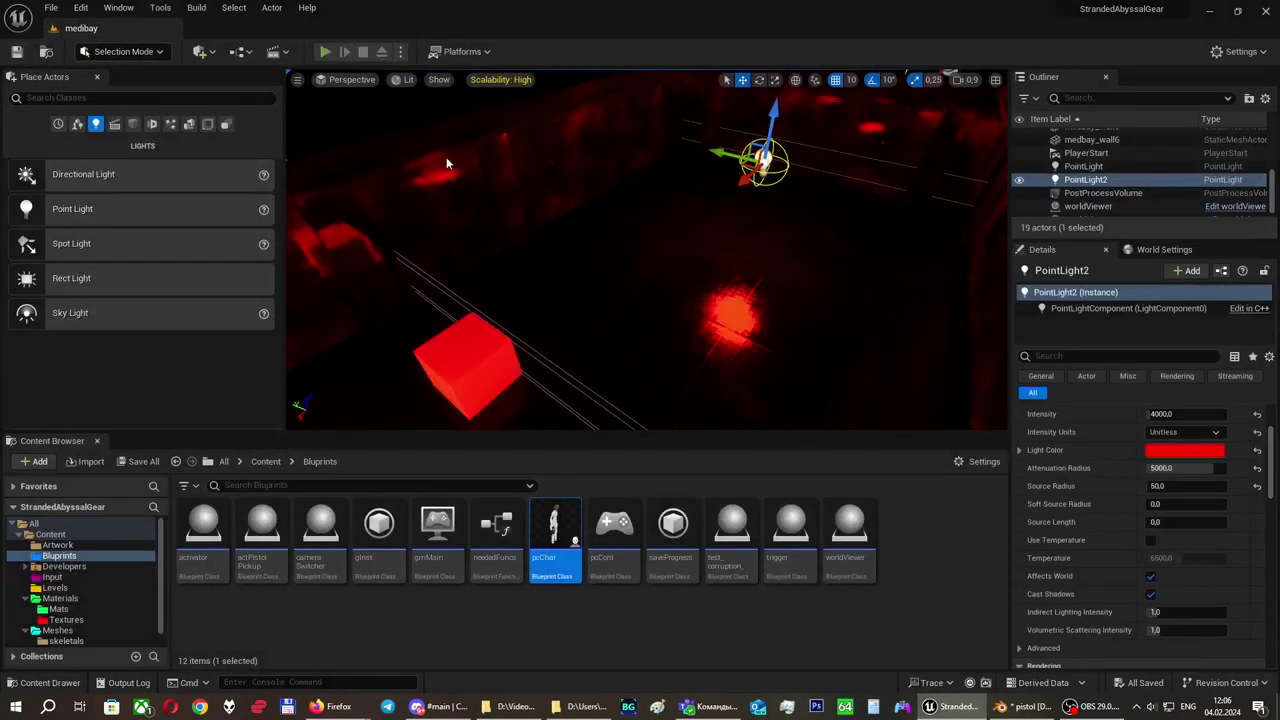
Step: Play the medibay level, walk the character up to the pistol and away to test activator scanning, and stop the play session
{"action": "left_click", "coordinate": [325, 51]}
{"action": "key", "text": "d"}
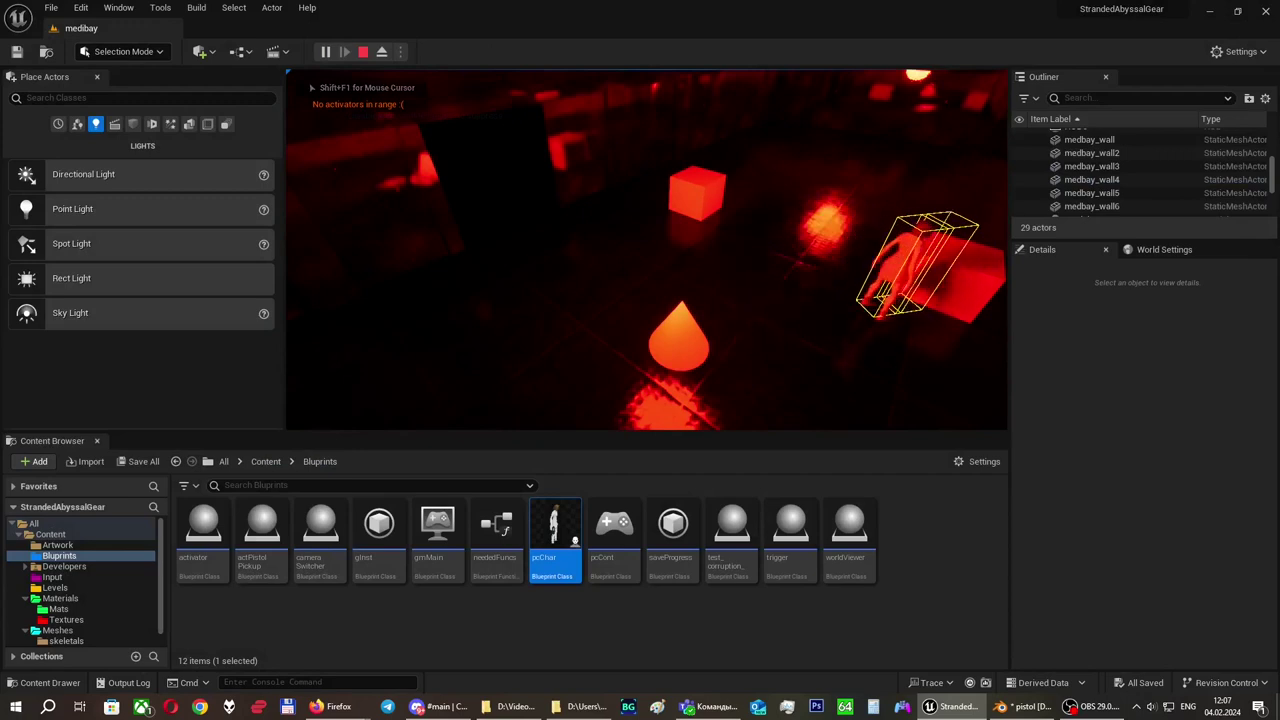
{"action": "key", "text": "w"}
{"action": "key", "text": "d"}
{"action": "key", "text": "shift+F1"}
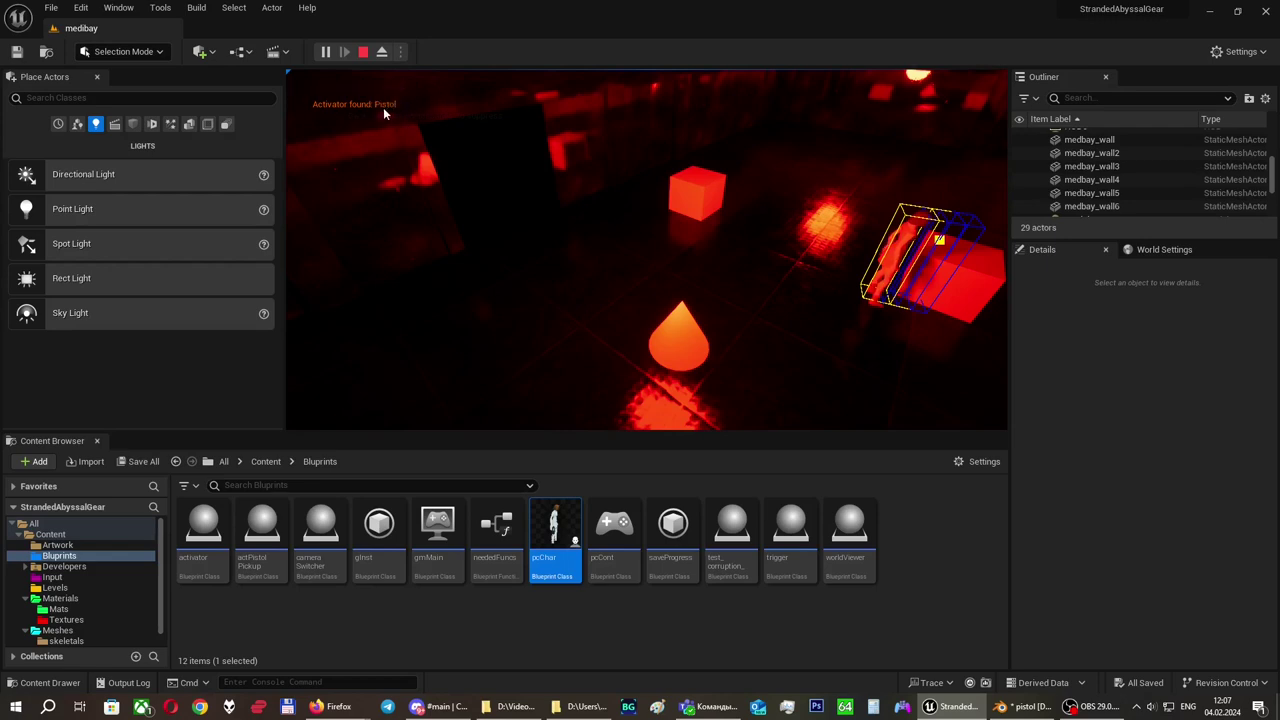
{"action": "left_click", "coordinate": [644, 171]}
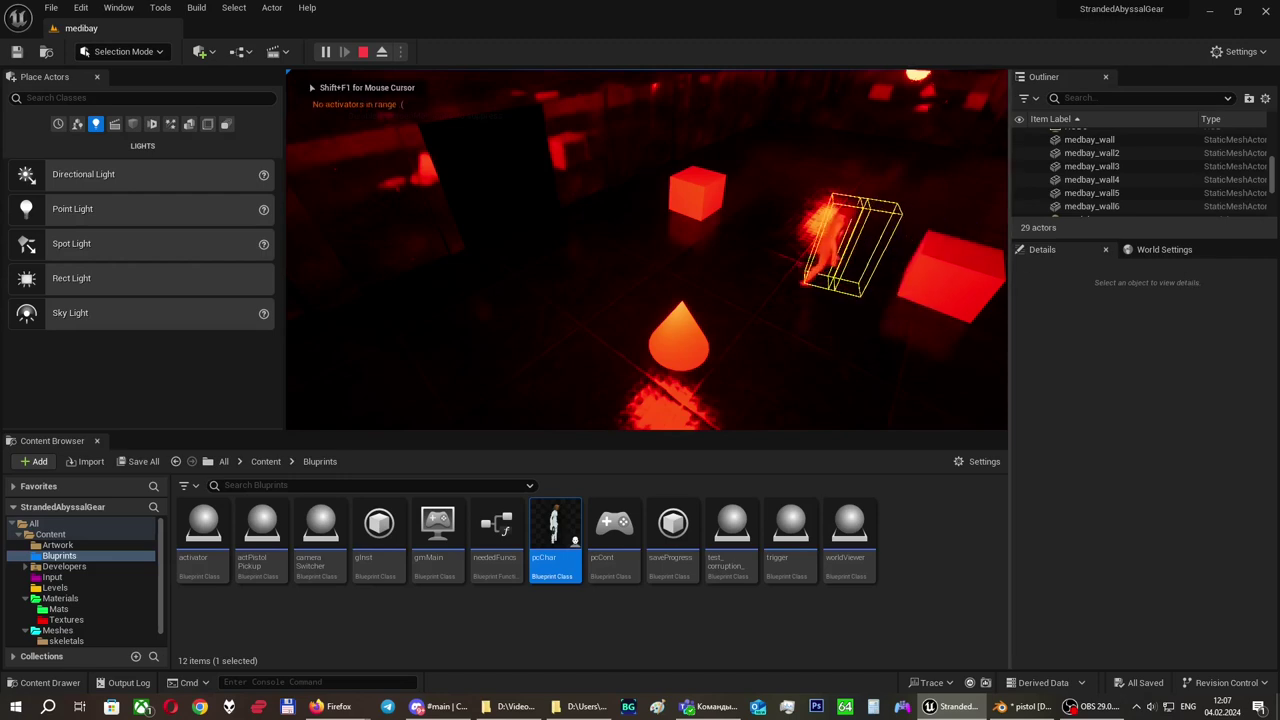
{"action": "key", "text": "a"}
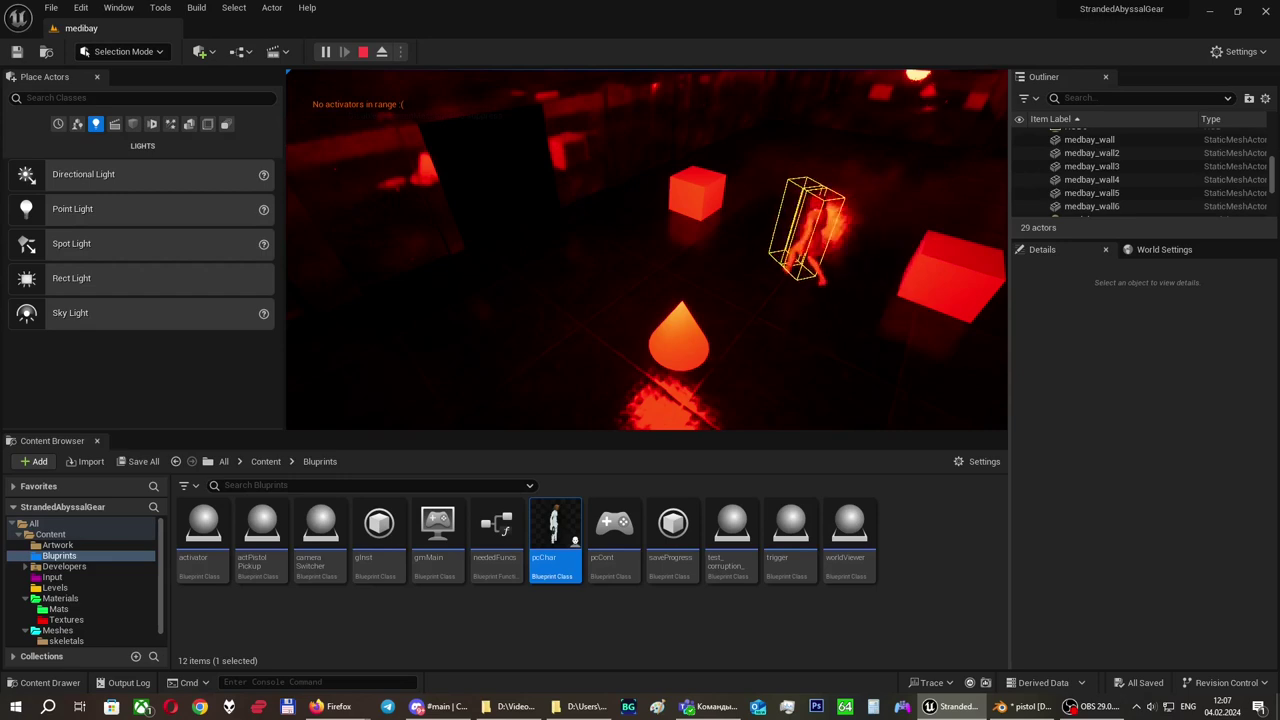
{"action": "key", "text": "Escape"}
{"action": "left_click", "coordinate": [715, 207]}
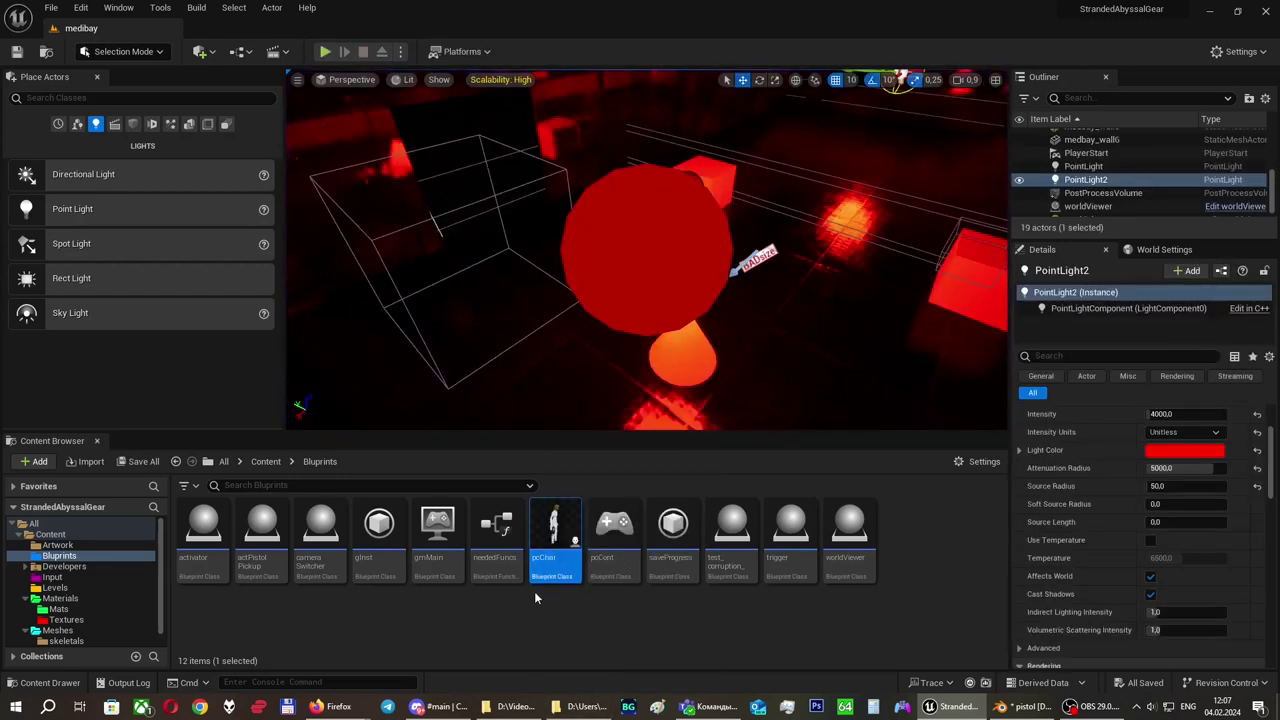
Step: Open char_Skeleton_AnimBlueprint from the skeletals folder and go up from its shoot state to the char_sm state machine
{"action": "scroll", "coordinate": [62, 598], "scroll_direction": "down", "scroll_amount": 1}
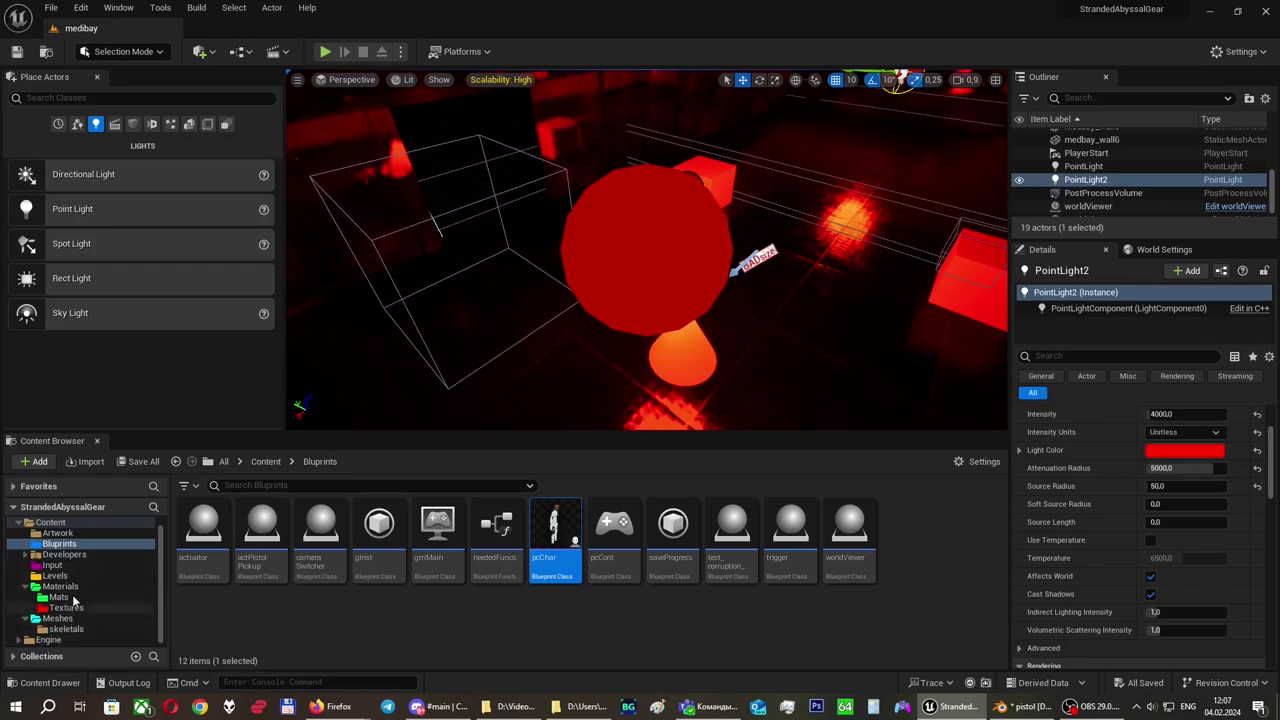
{"action": "left_click", "coordinate": [67, 628]}
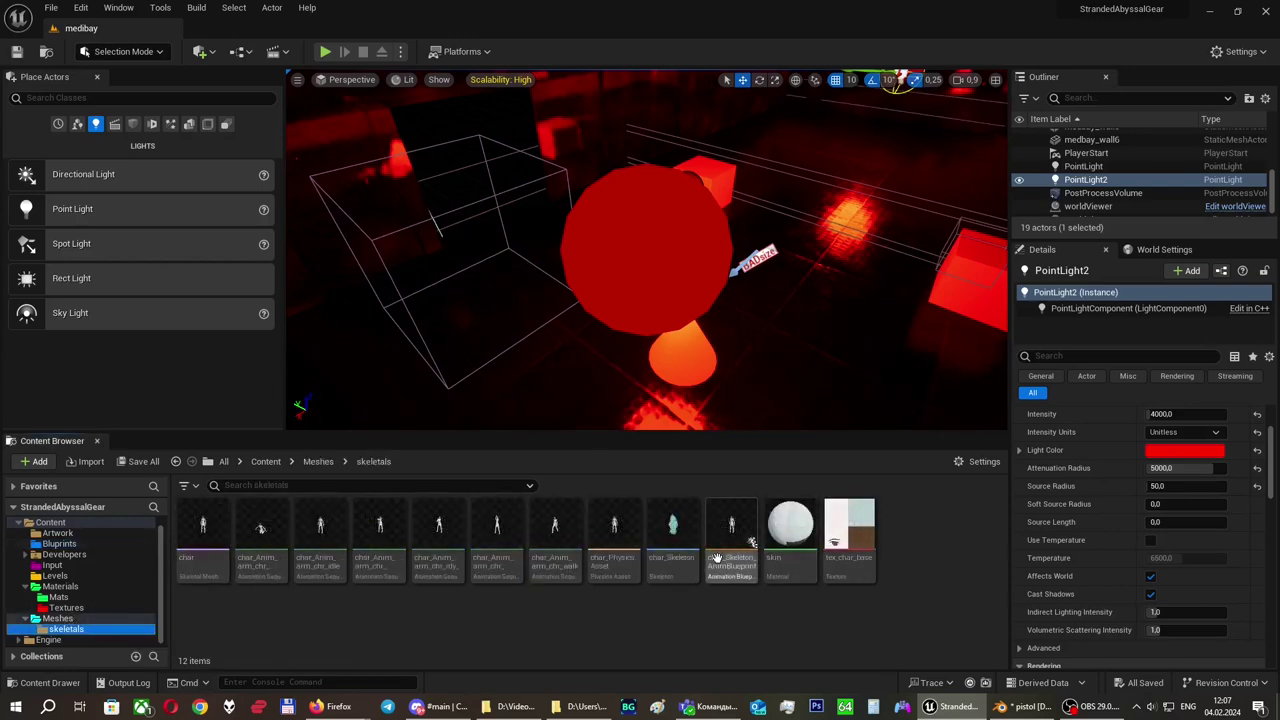
{"action": "double_click", "coordinate": [740, 560]}
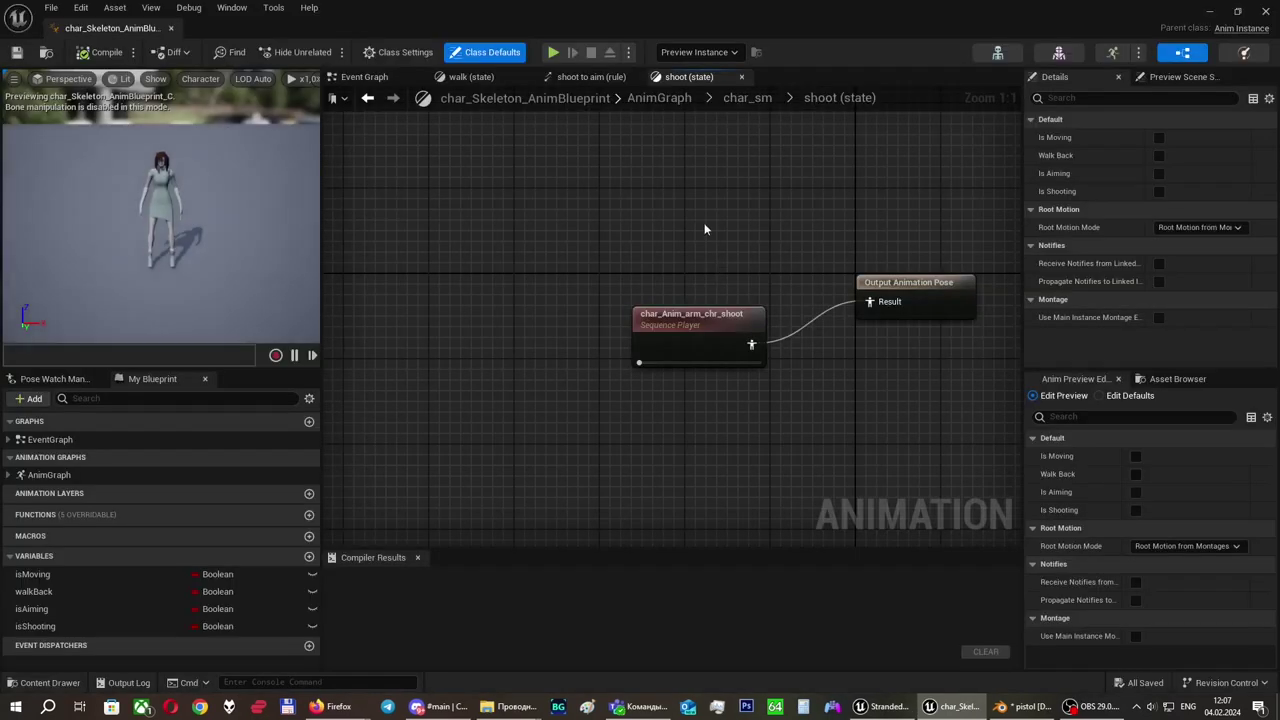
{"action": "right_click_drag", "start_coordinate": [706, 234], "coordinate": [500, 260]}
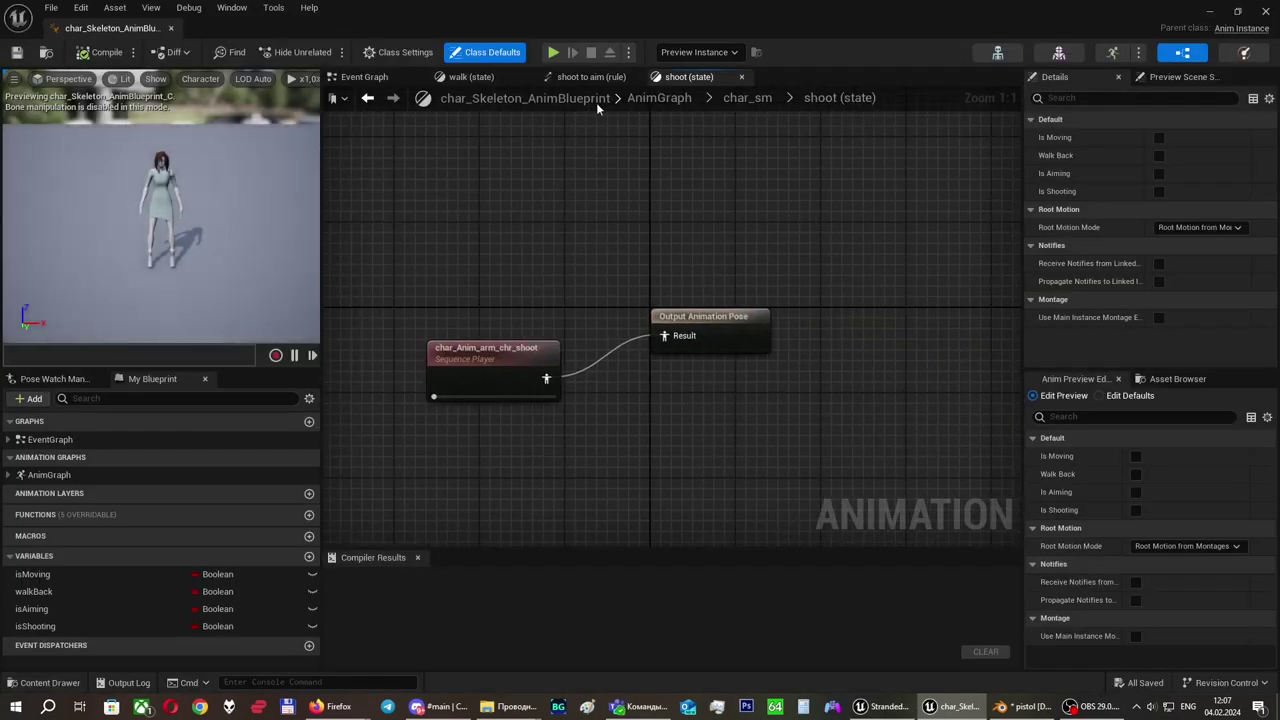
{"action": "left_click", "coordinate": [747, 97]}
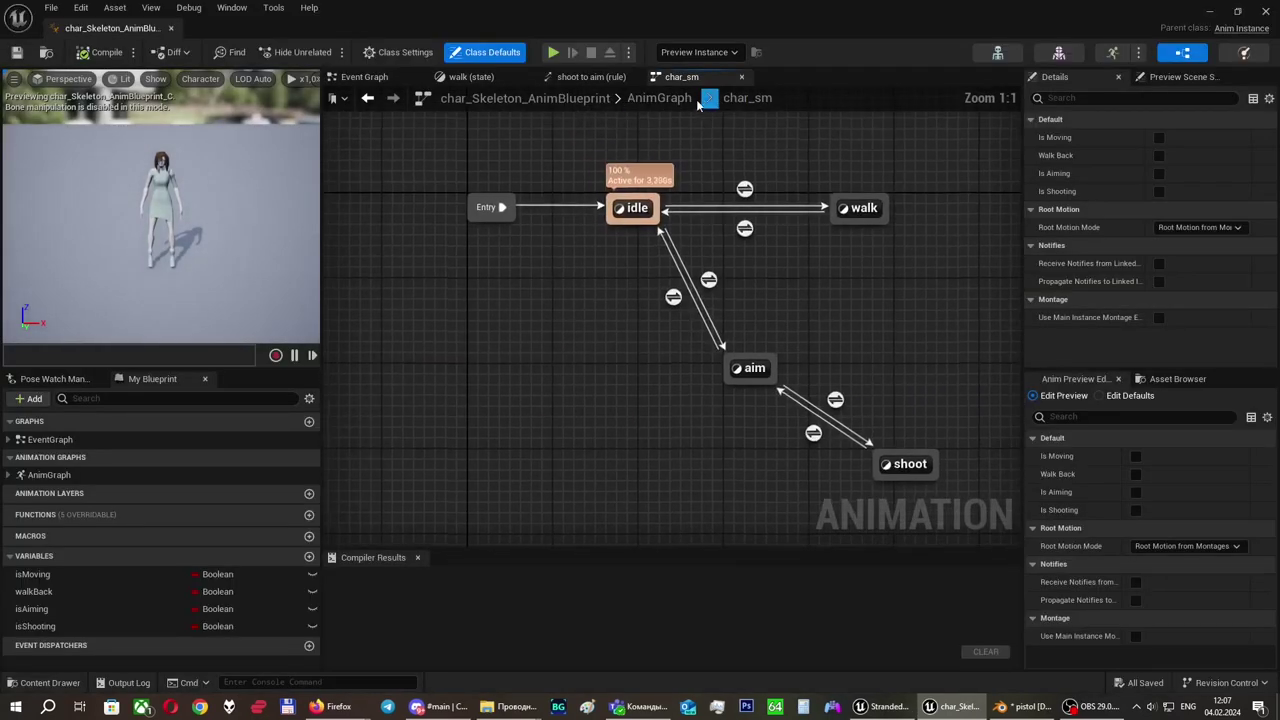
Step: Examine the idle, walk, aim and shoot states and their transitions in char_sm, and close the animation blueprint
{"action": "right_click_drag", "start_coordinate": [595, 347], "coordinate": [813, 257]}
{"action": "scroll", "coordinate": [812, 257], "scroll_direction": "down", "scroll_amount": 2}
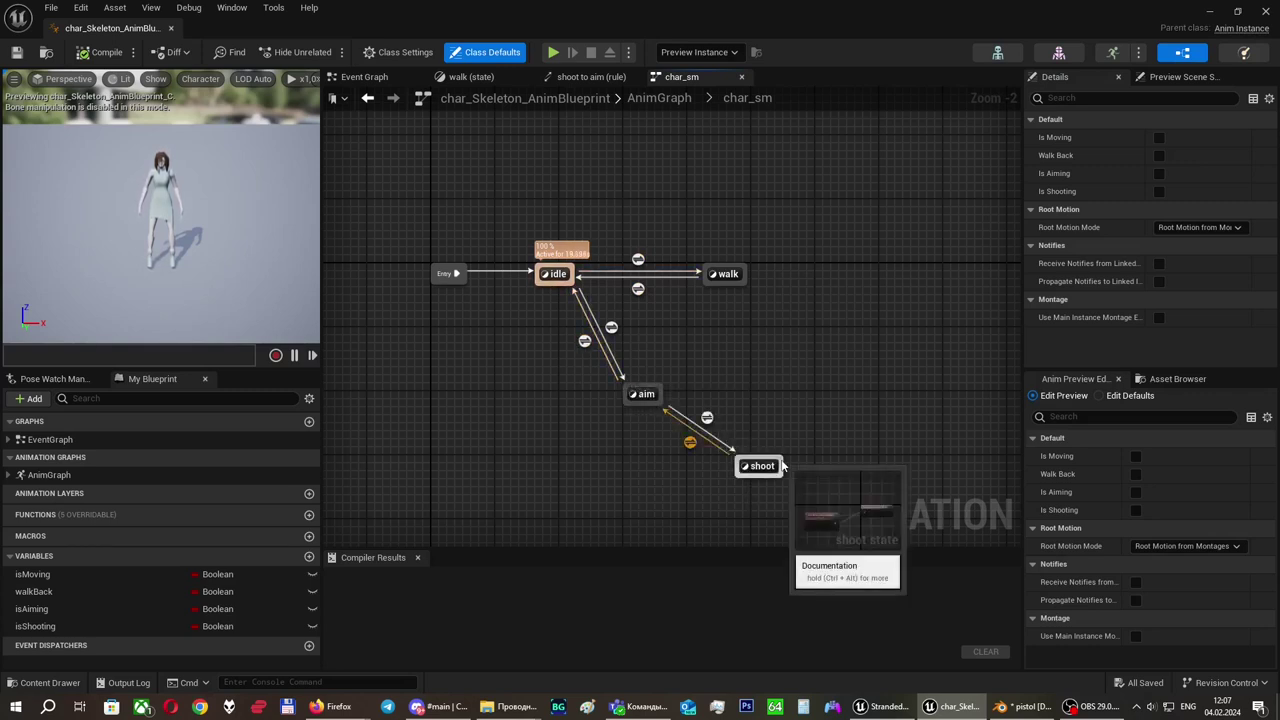
{"action": "right_click_drag", "start_coordinate": [811, 360], "coordinate": [822, 396]}
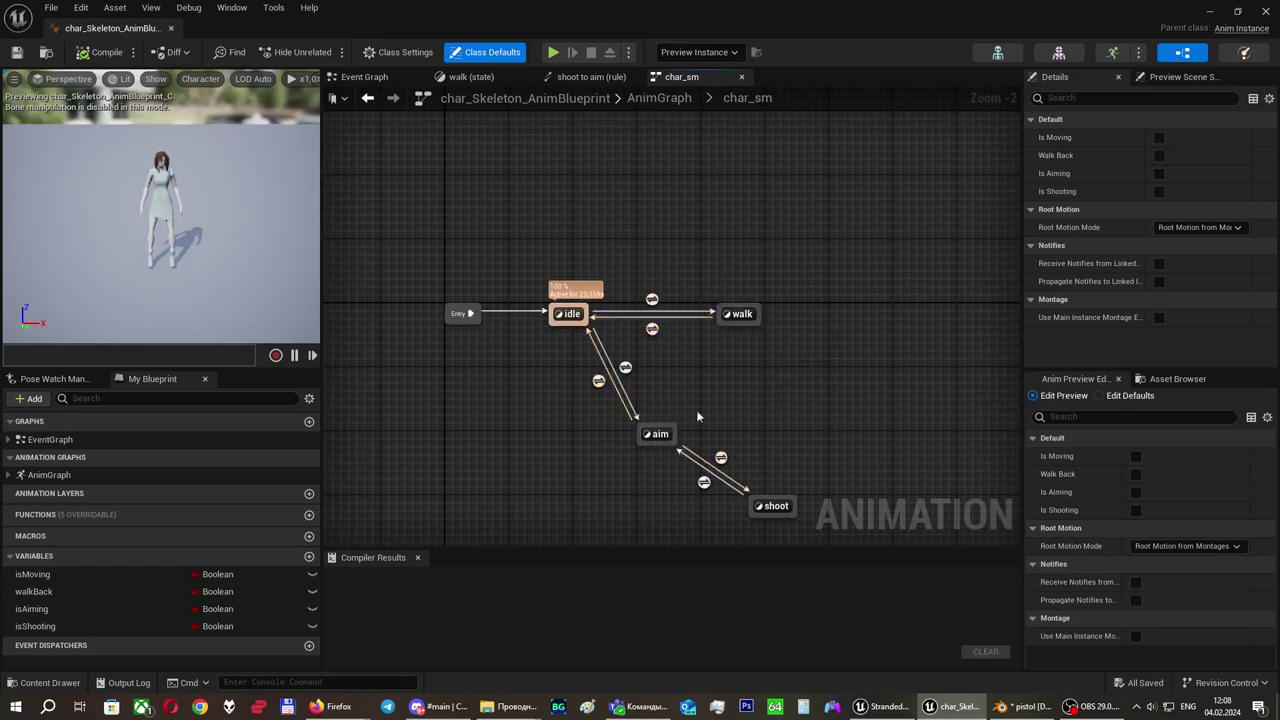
{"action": "mouse_move", "coordinate": [654, 338]}
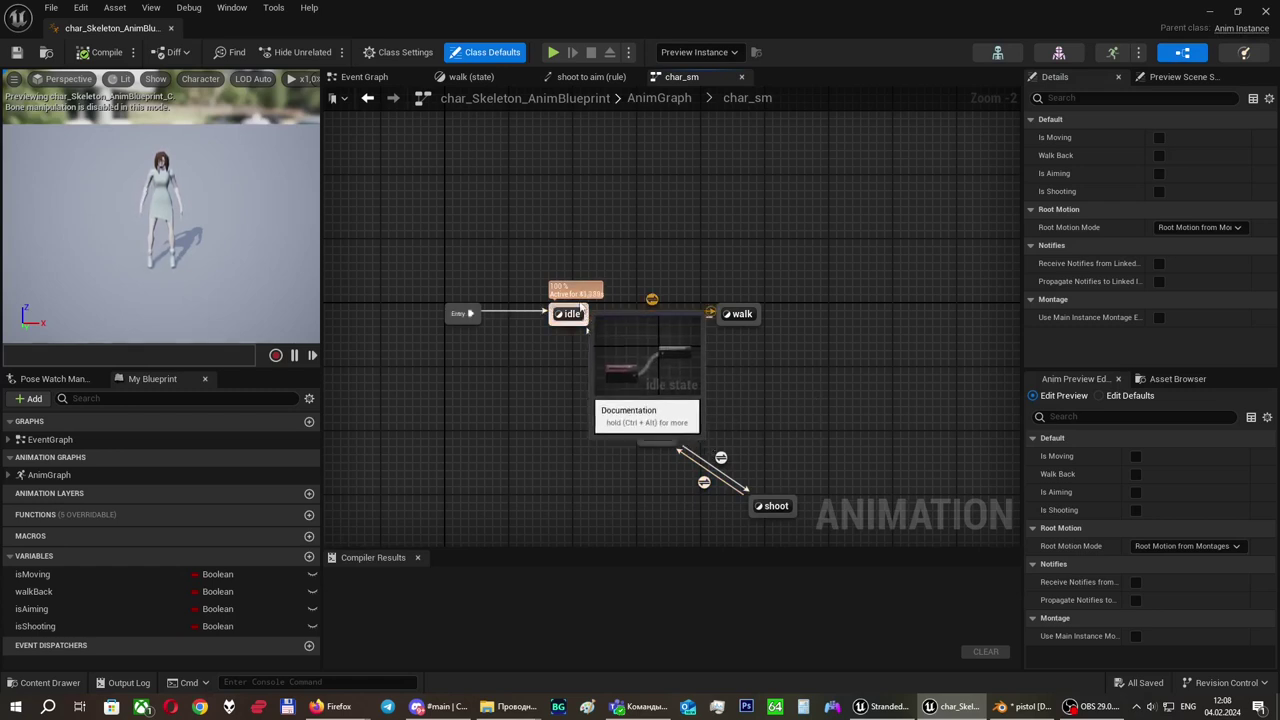
{"action": "left_click_drag", "start_coordinate": [585, 308], "coordinate": [641, 188]}
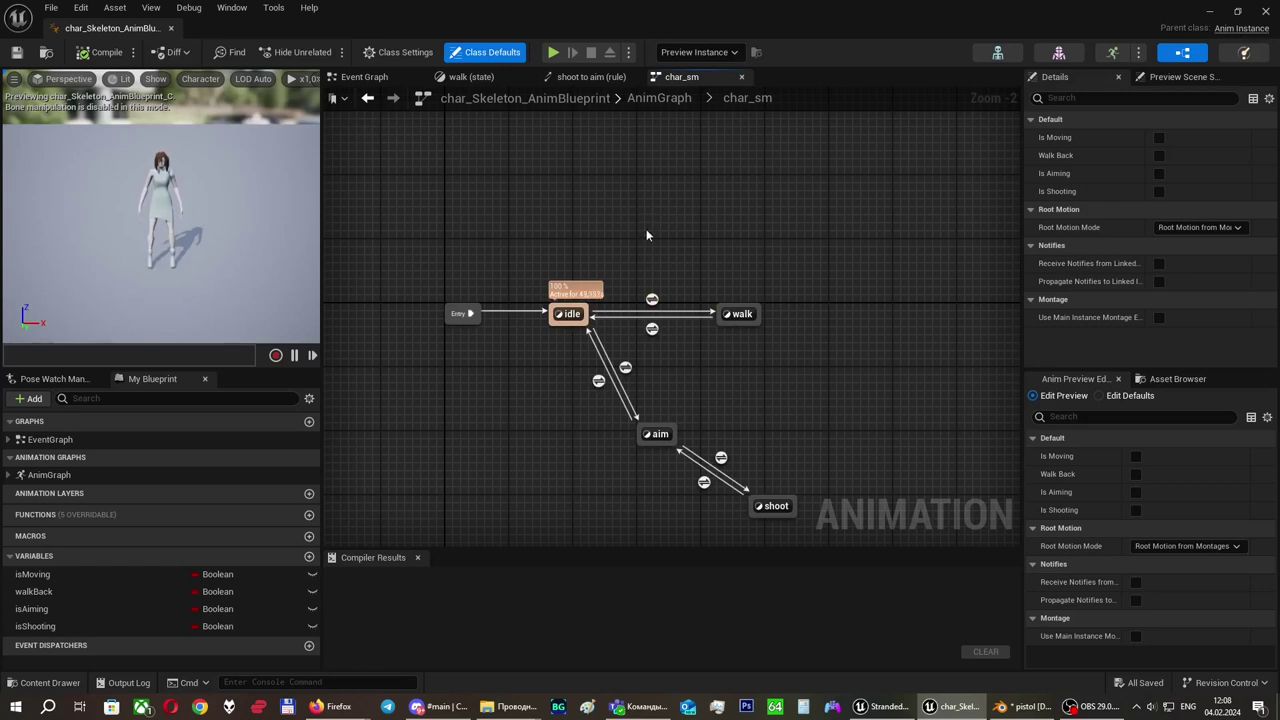
{"action": "right_click_drag", "start_coordinate": [598, 266], "coordinate": [597, 196]}
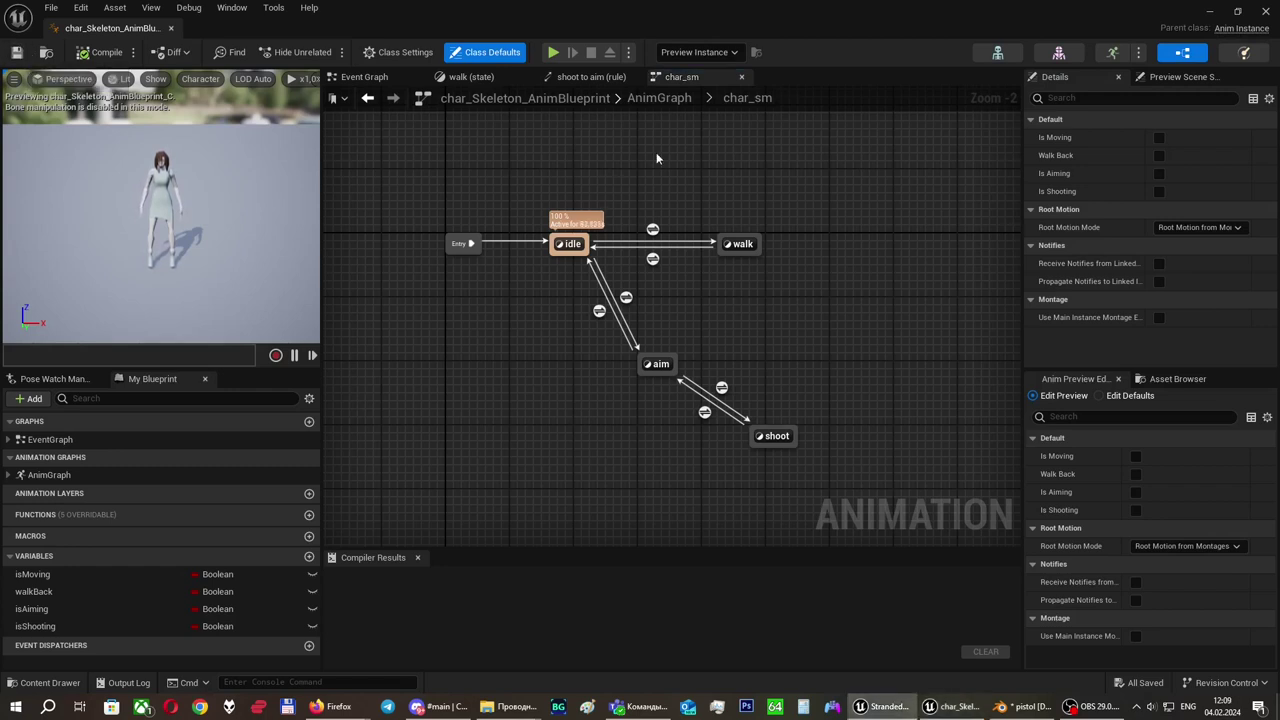
{"action": "left_click", "coordinate": [1265, 11]}
Step: Save the medibay level, select the medbay_wall6 wall and look over the red-lit room
{"action": "right_click_drag", "start_coordinate": [732, 217], "coordinate": [792, 160]}
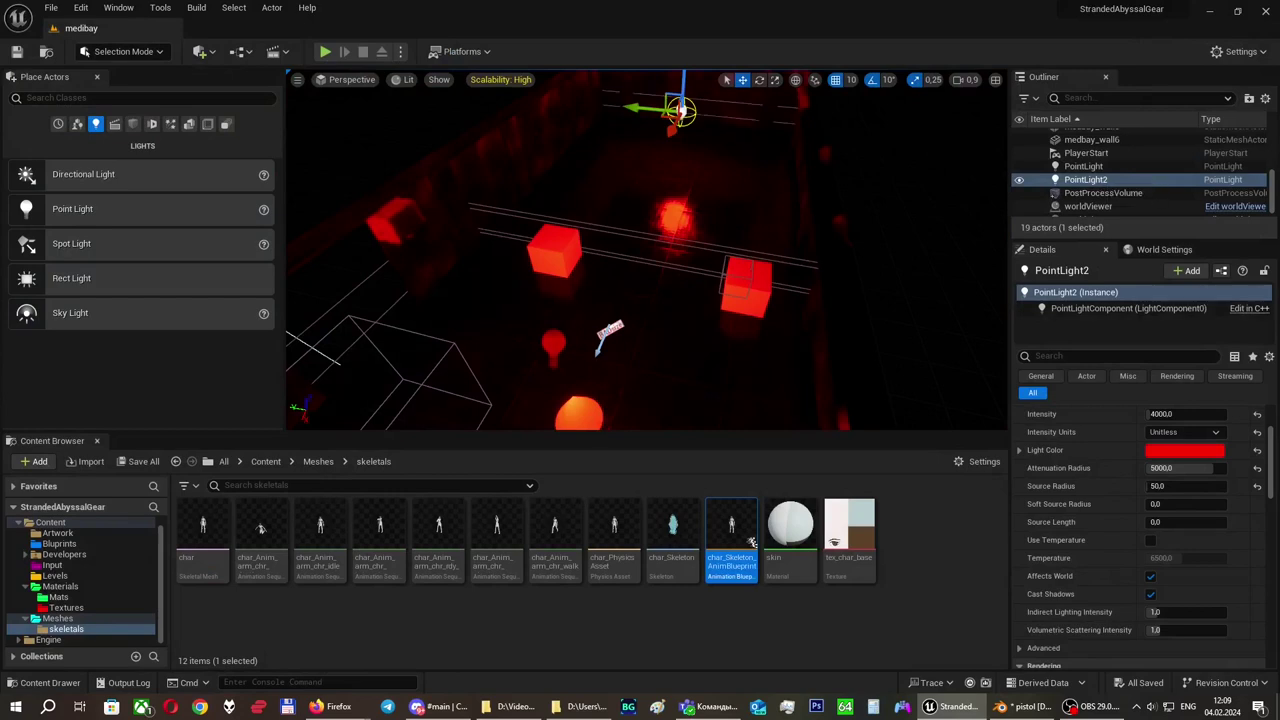
{"action": "left_click", "coordinate": [16, 51]}
{"action": "left_click", "coordinate": [862, 380]}
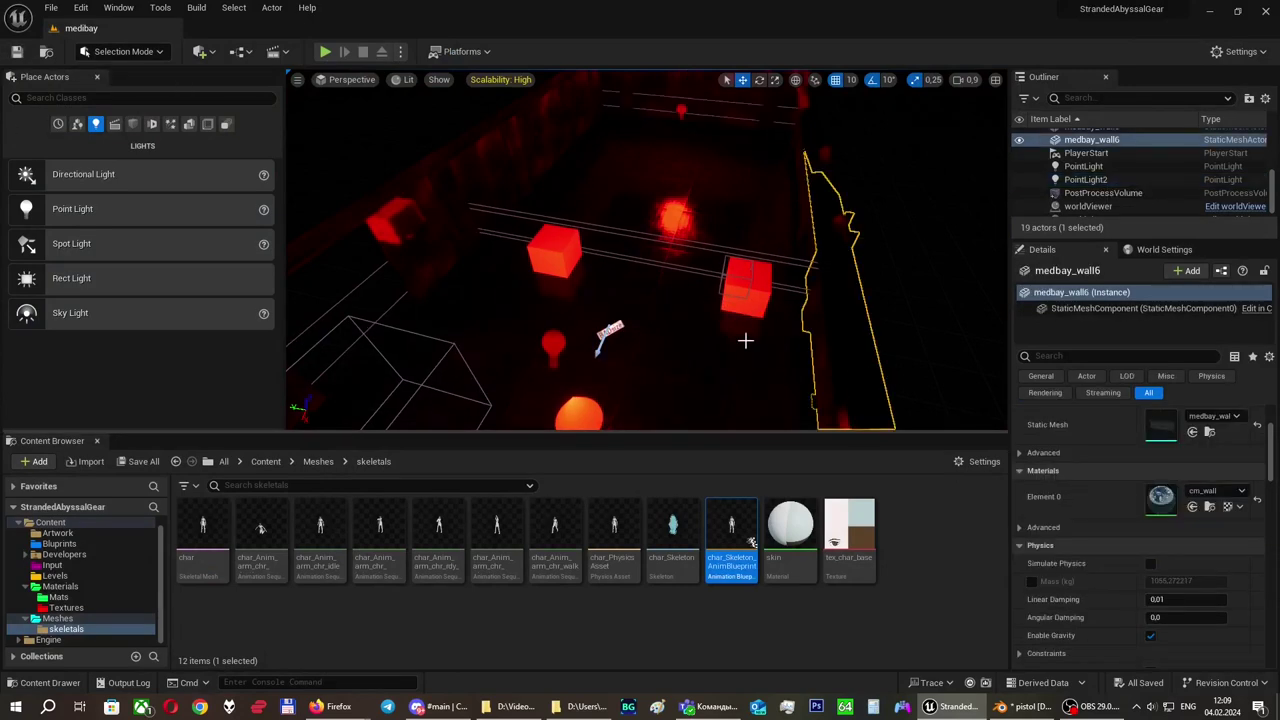
{"action": "right_click_drag", "start_coordinate": [723, 340], "coordinate": [686, 317]}
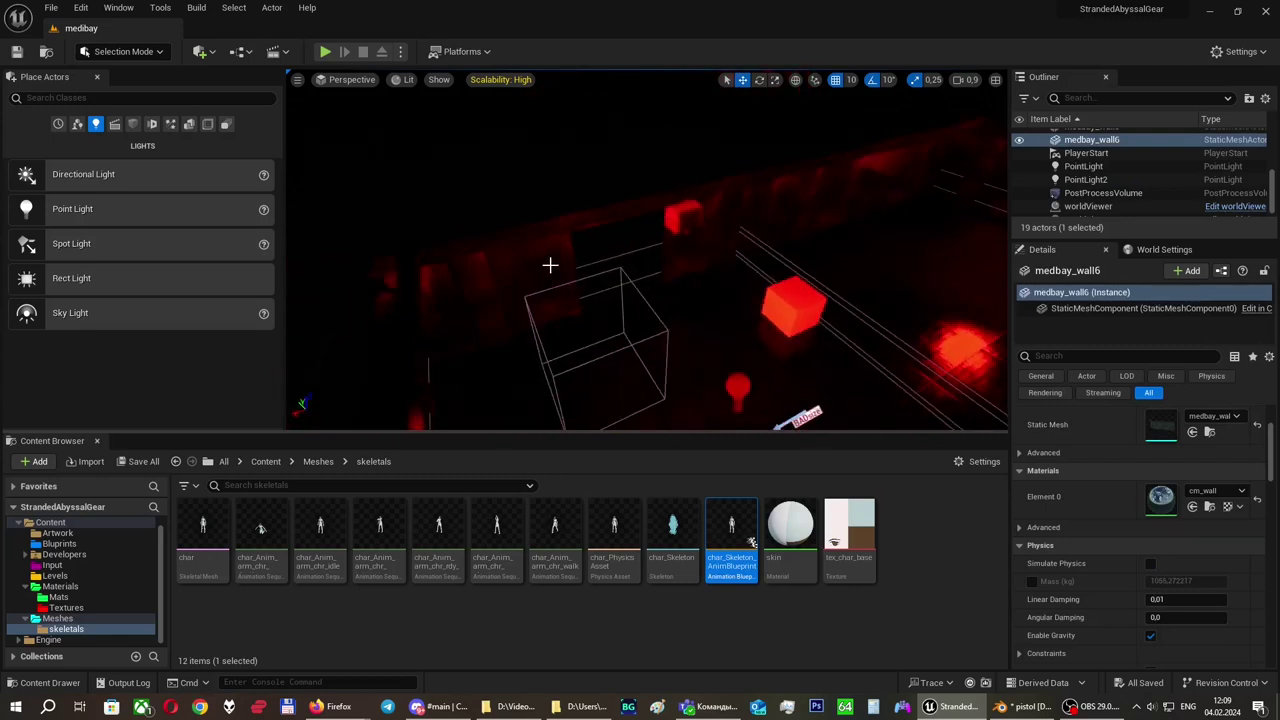
{"action": "right_click_drag", "start_coordinate": [691, 246], "coordinate": [683, 244]}
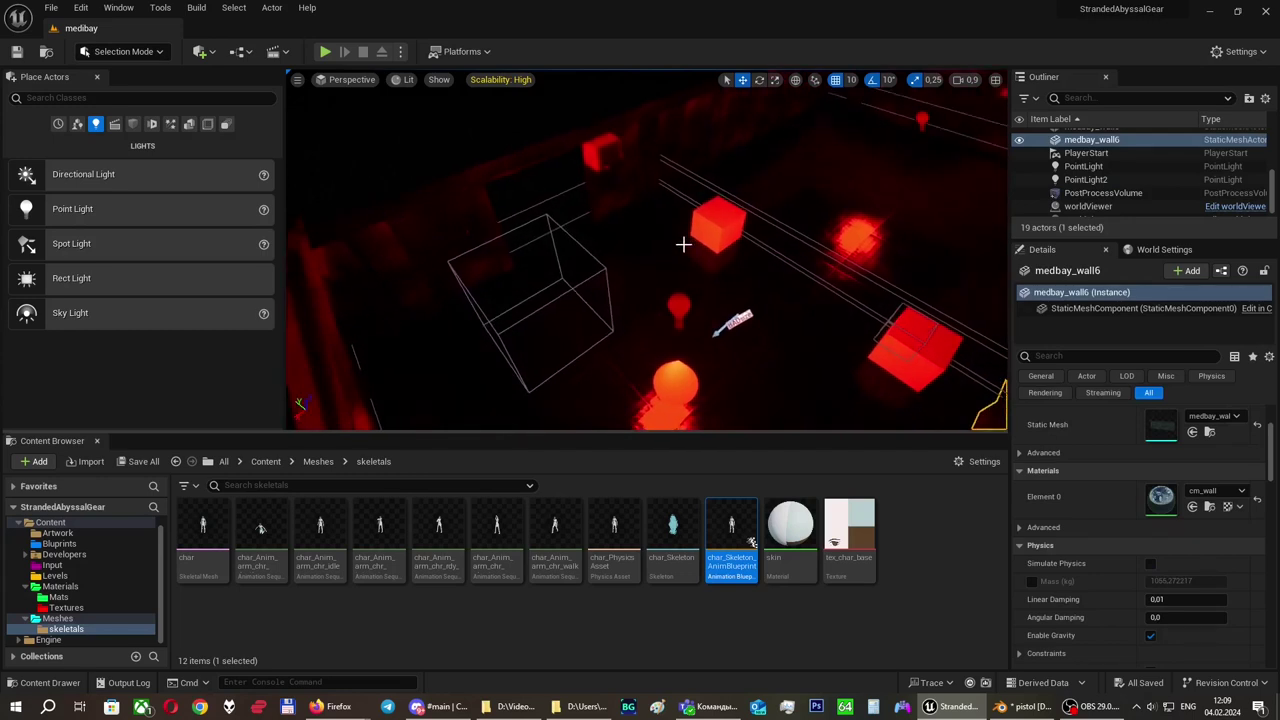